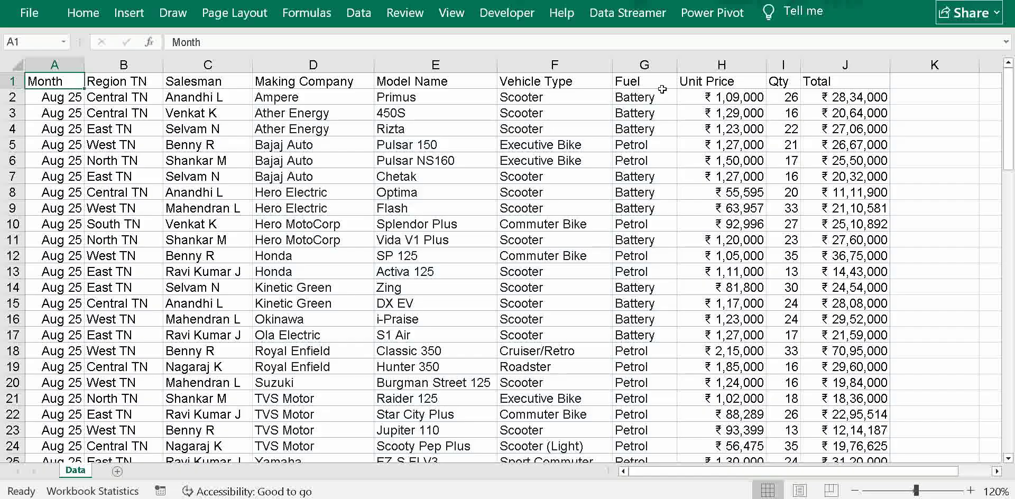
# - Convert the data range A1:J78 on the Data sheet into a table with headers
pyautogui.click(782, 83)
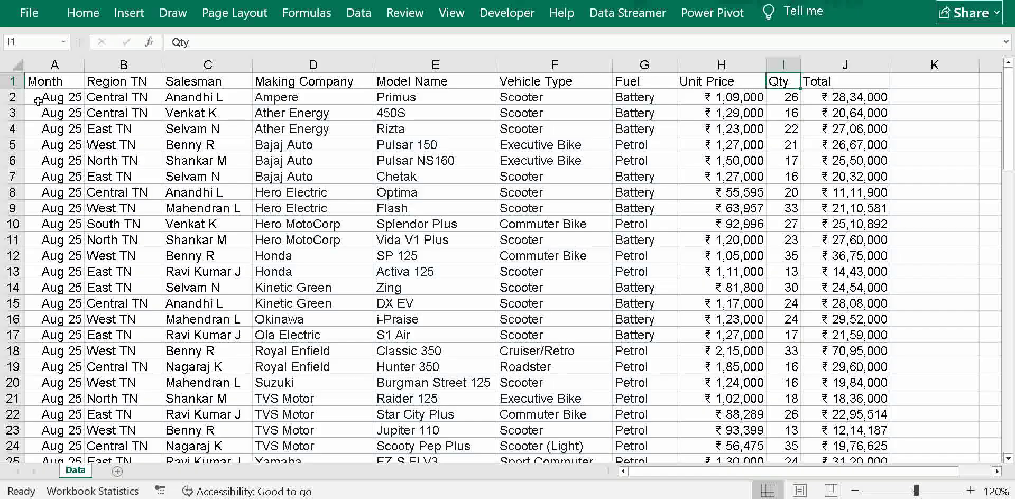
pyautogui.click(42, 83)
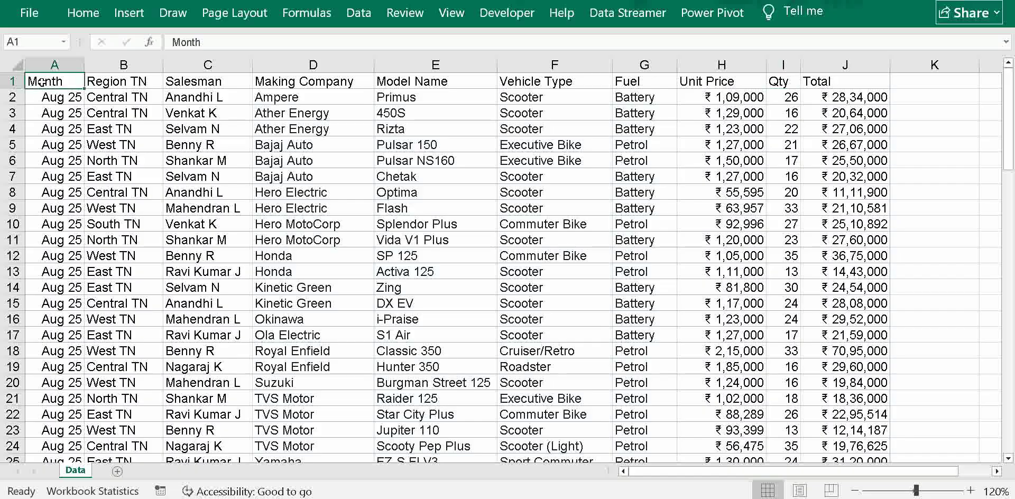
pyautogui.hotkey('shift', 'Right')
pyautogui.hotkey('shift', 'Right')
pyautogui.hotkey('shift', 'Right')
pyautogui.hotkey('shift', 'Right')
pyautogui.hotkey('shift', 'Right')
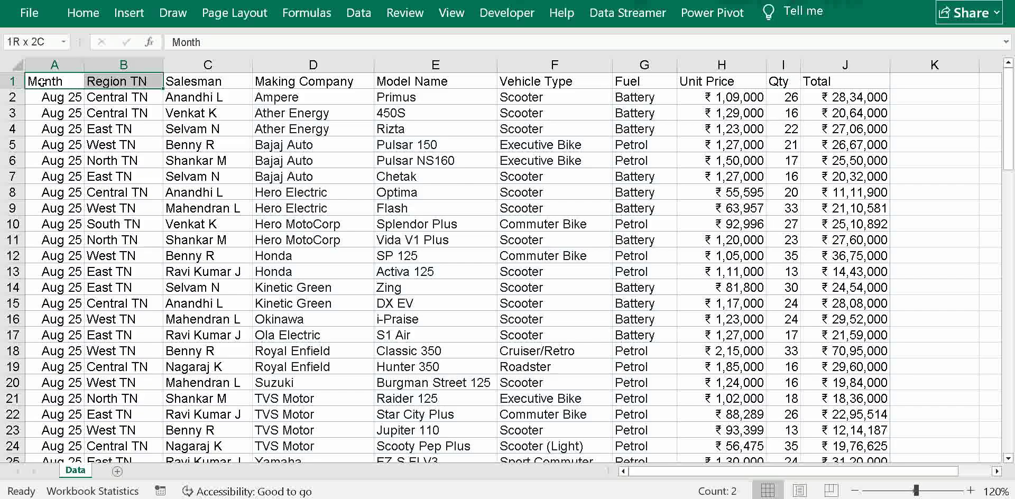
pyautogui.hotkey('ctrl', 'shift', 'Right')
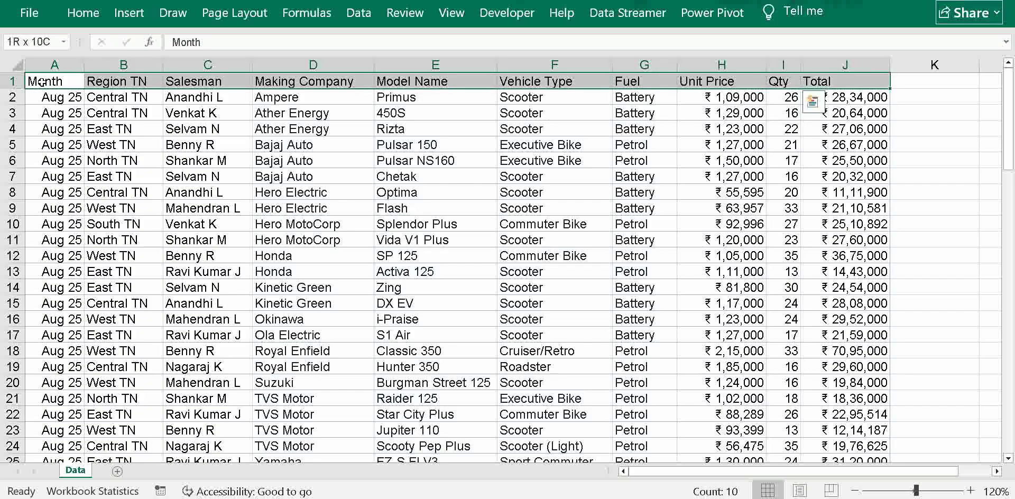
pyautogui.hotkey('ctrl', 'shift', 'Down')
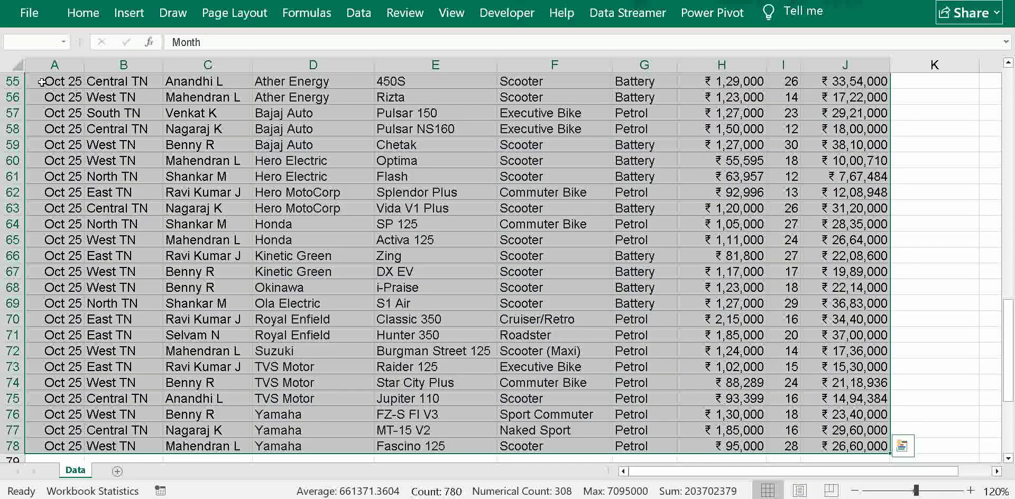
pyautogui.hotkey('ctrl', 't')
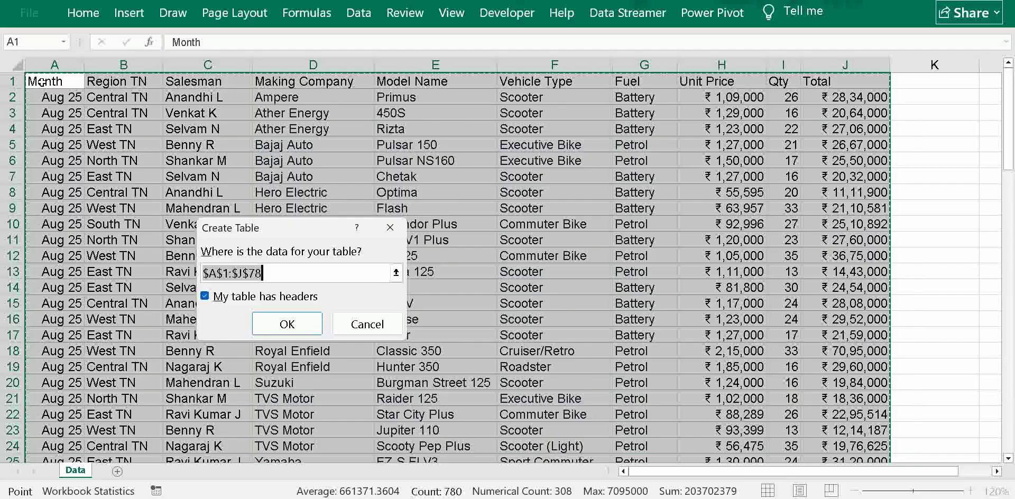
pyautogui.click(300, 325)
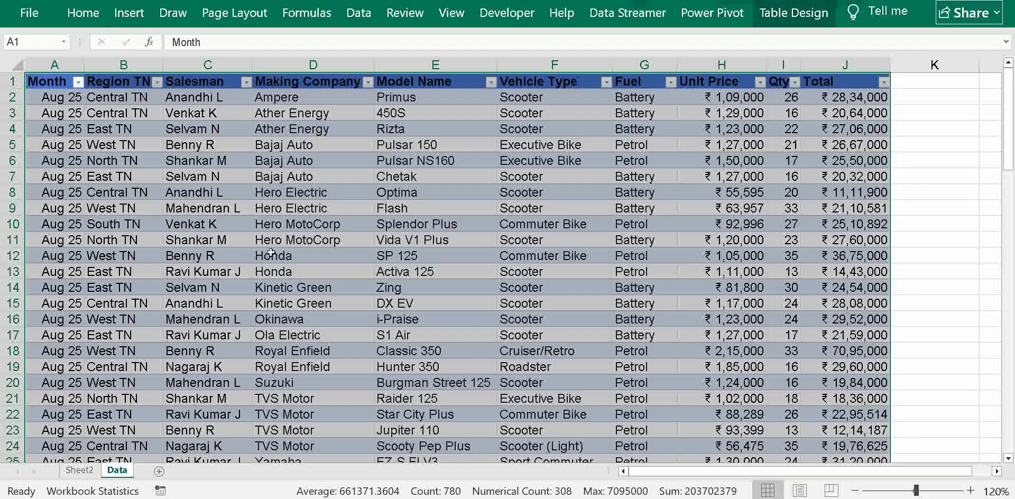
# - Insert a PivotTable based on Table1 on a new worksheet
pyautogui.click(286, 299)
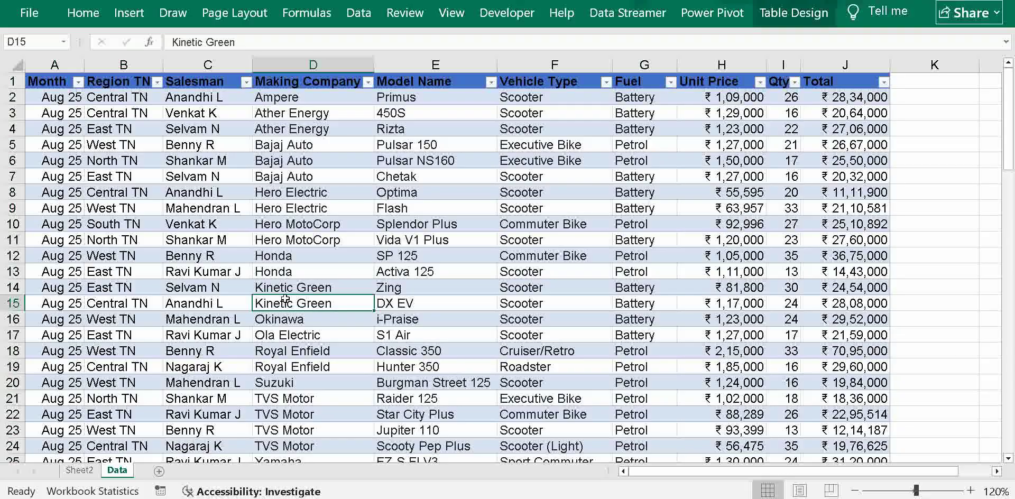
pyautogui.click(129, 14)
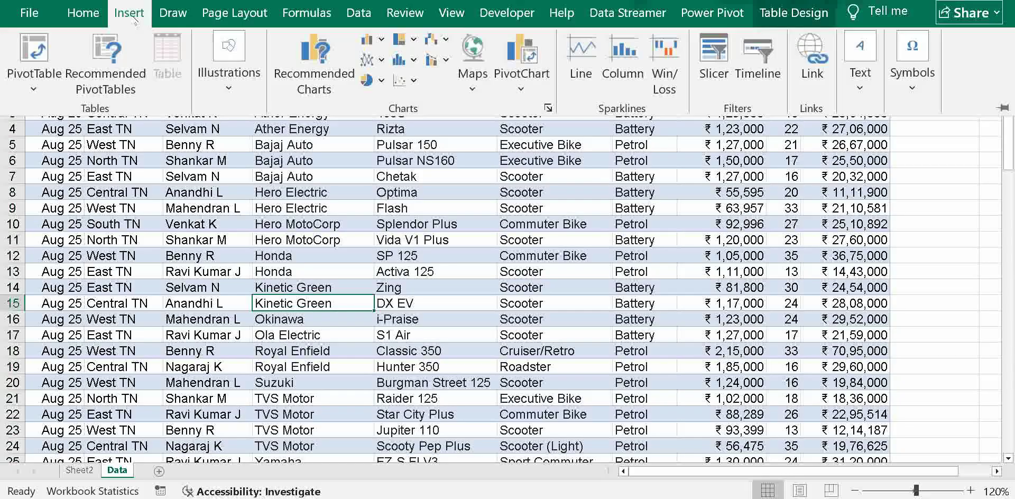
pyautogui.click(28, 82)
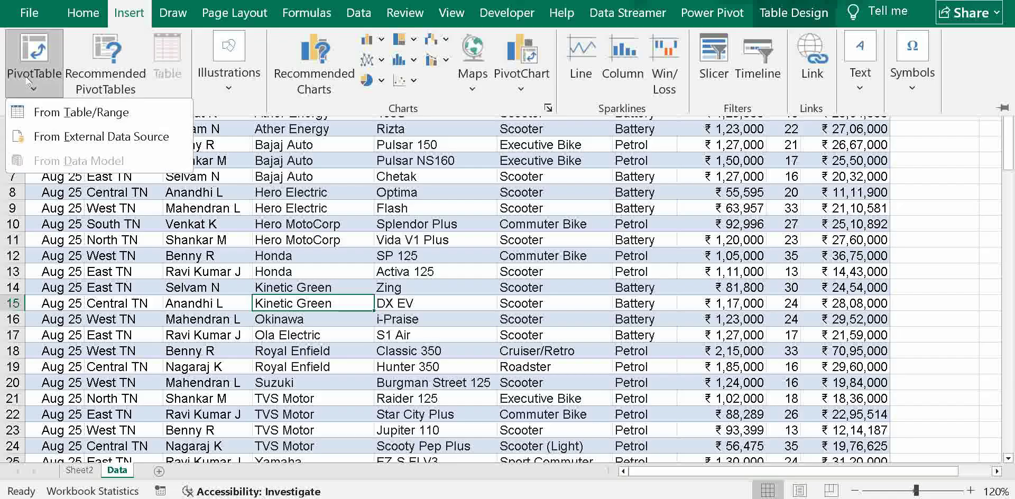
pyautogui.click(63, 113)
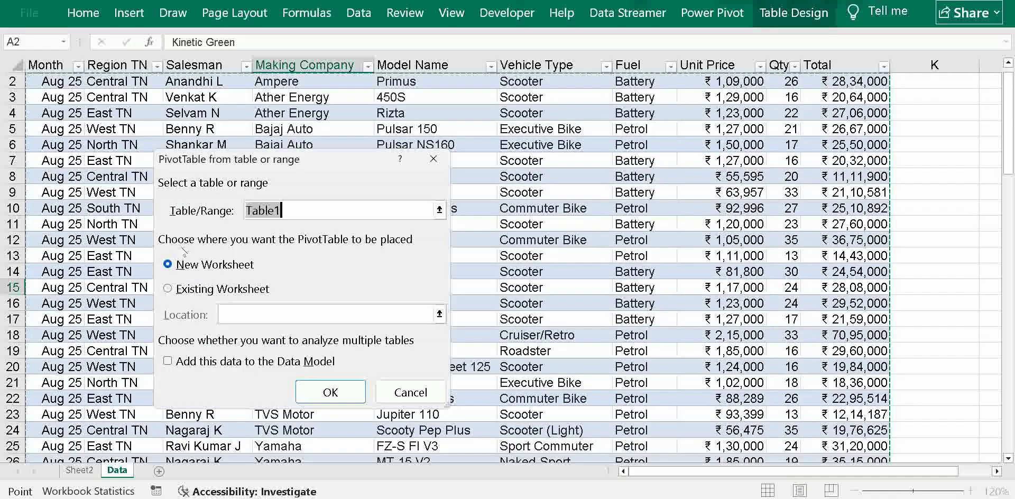
pyautogui.click(328, 390)
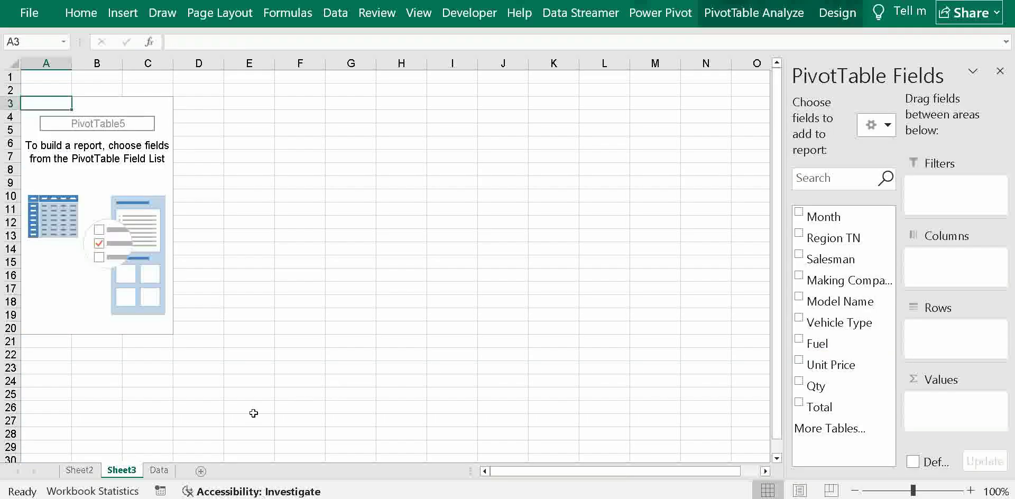
# - Rename the new PivotTable sheet as Calculation
pyautogui.rightClick(121, 473)
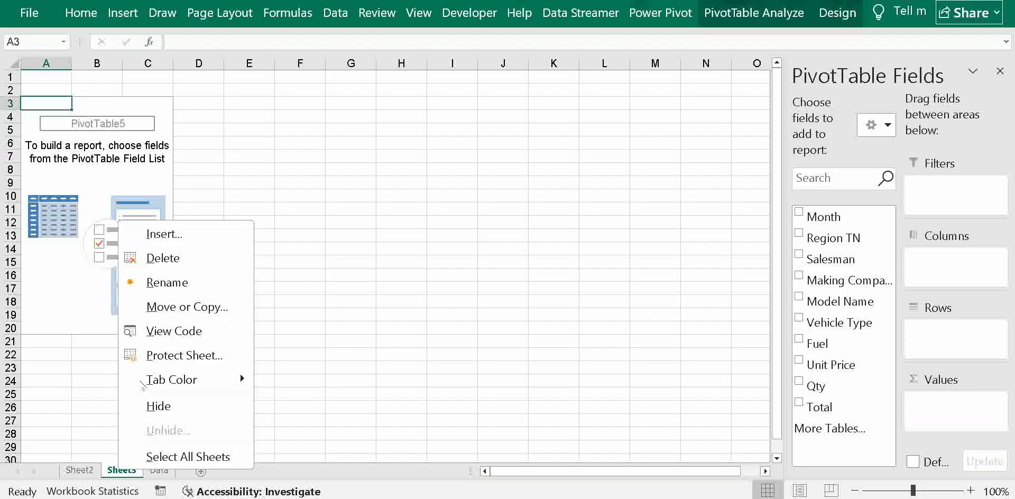
pyautogui.click(187, 284)
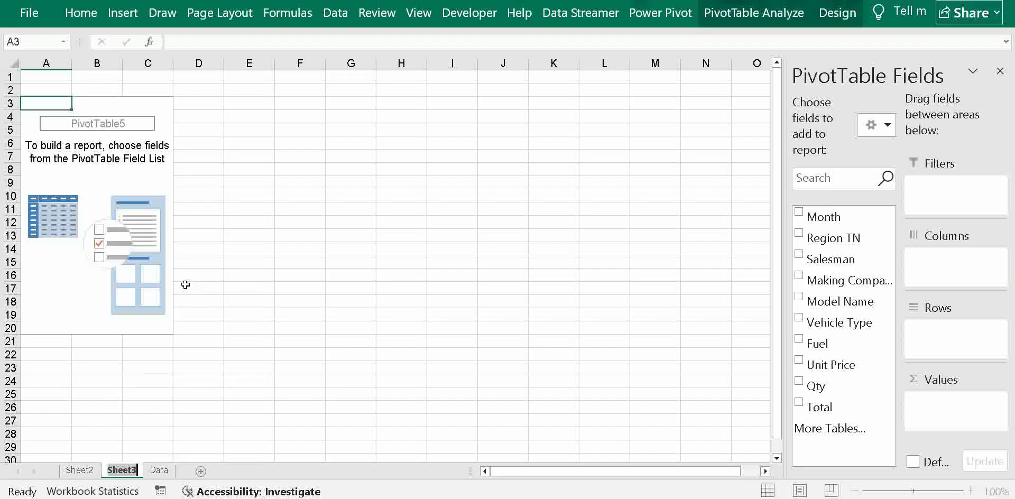
pyautogui.write('C')
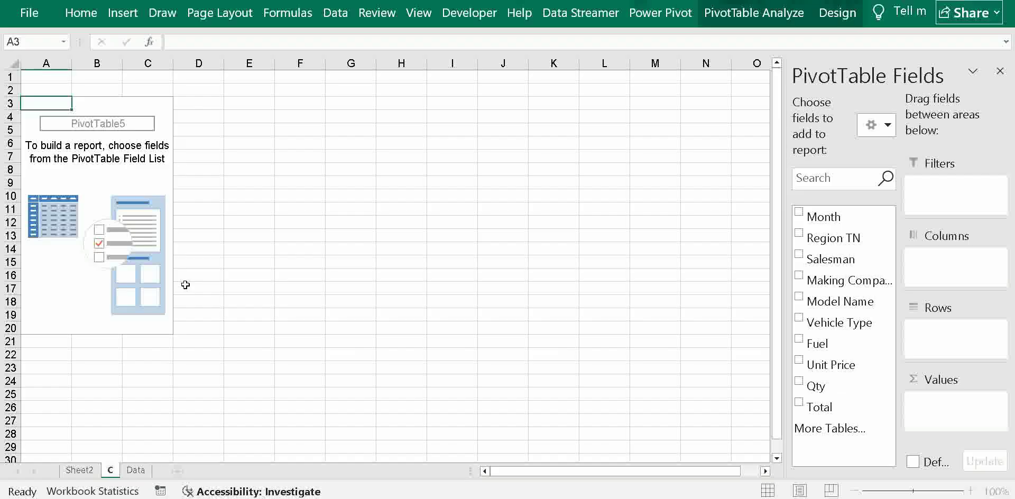
pyautogui.write('alcu')
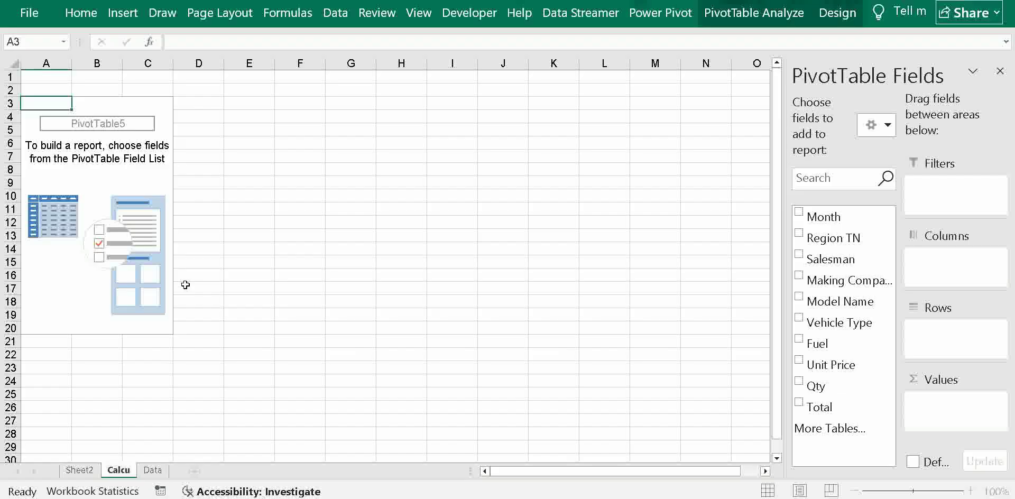
pyautogui.write('lation')
pyautogui.press('Return')
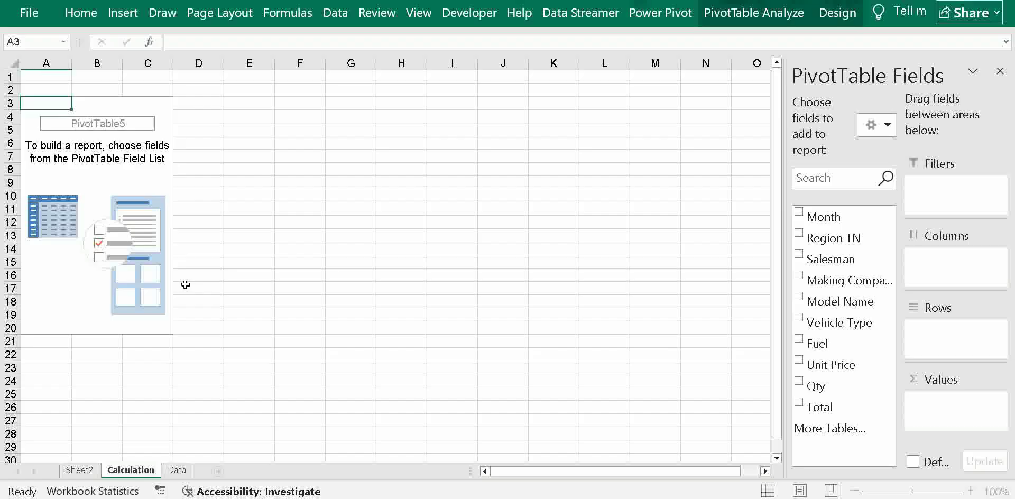
# - Build the PivotTable with Month as rows and the sum of Total as values, removing the Days (Month) and Months (Month) groupings
pyautogui.click(469, 279)
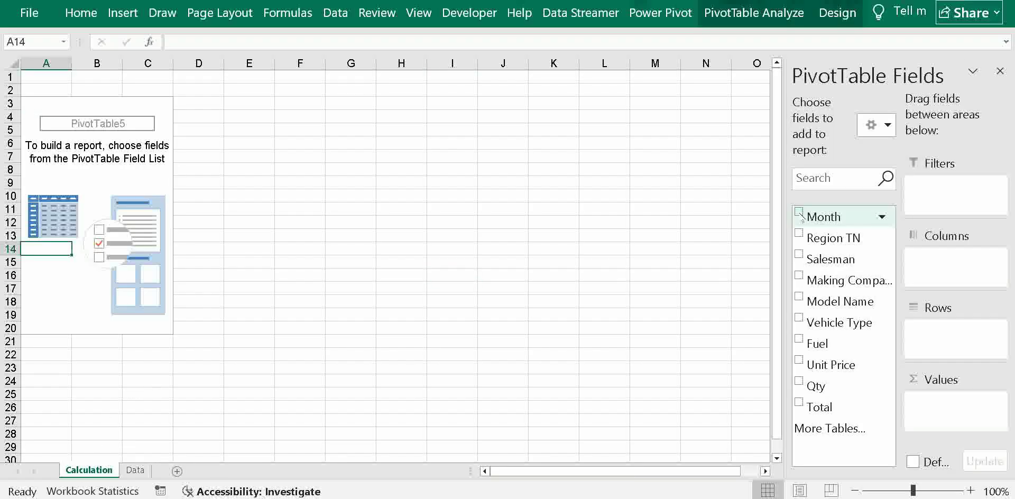
pyautogui.click(798, 212)
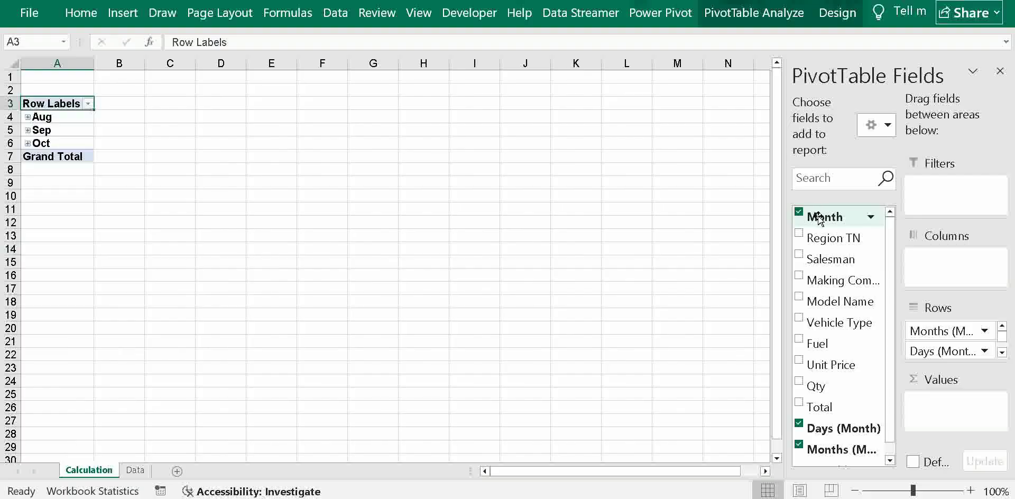
pyautogui.moveTo(818, 216); pyautogui.dragTo(935, 344)
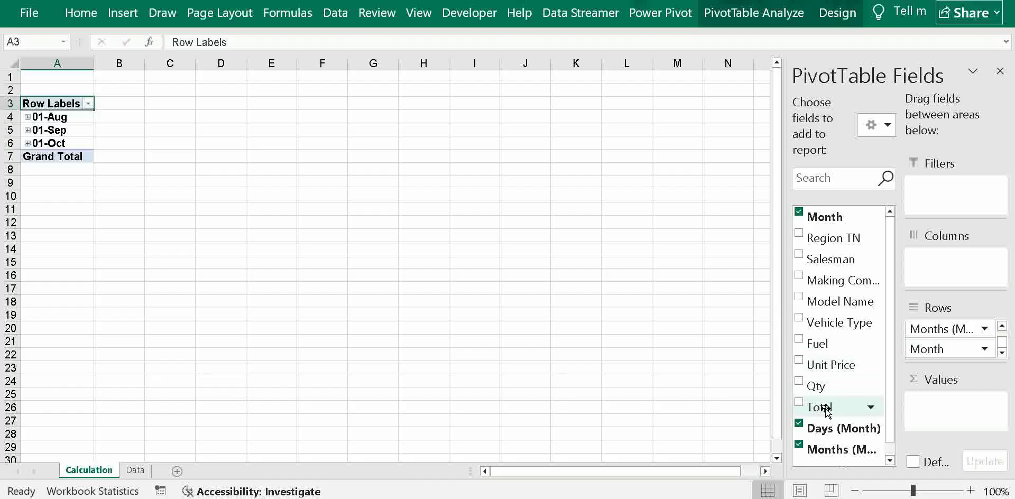
pyautogui.moveTo(826, 409); pyautogui.dragTo(971, 419)
pyautogui.click(799, 423)
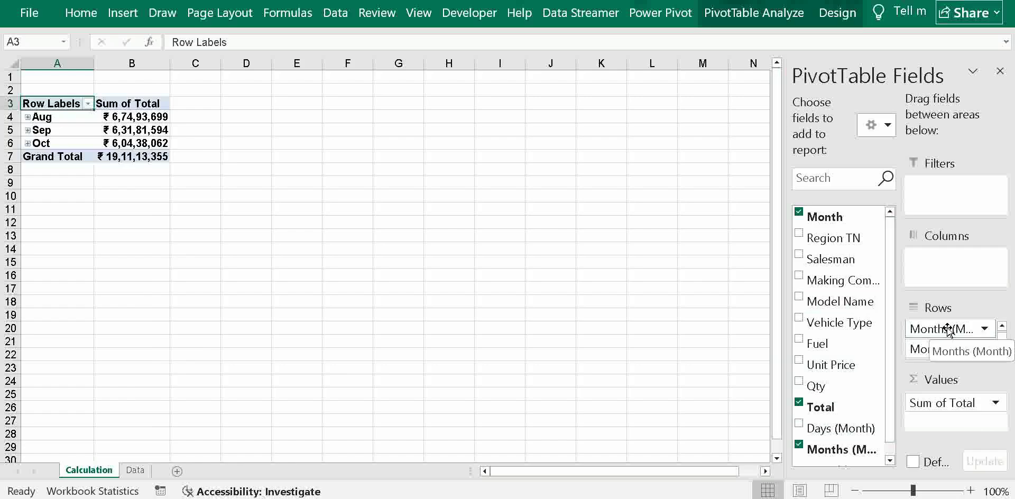
pyautogui.moveTo(948, 329); pyautogui.dragTo(816, 381)
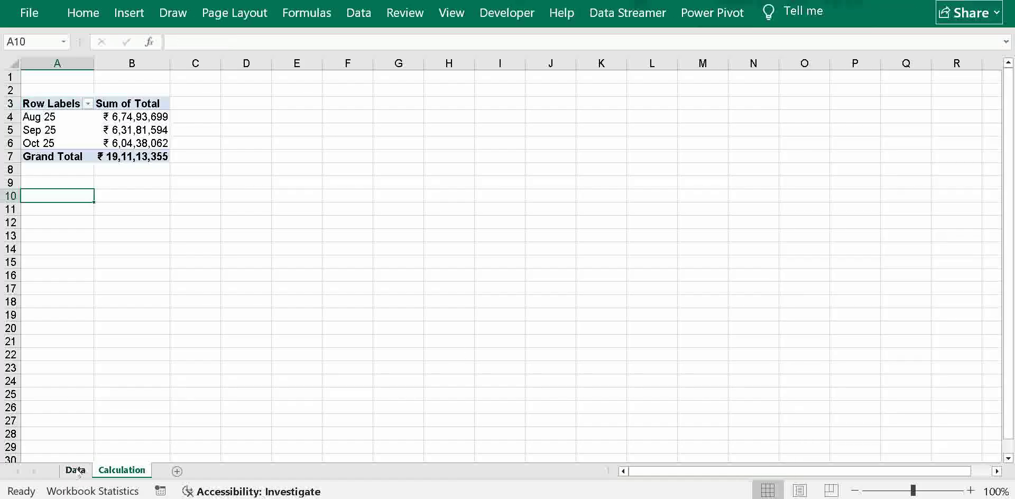
# - Insert a second PivotTable from Table1 at cell A10 of the Calculation sheet, with Region TN as rows and the sum of Total as values
pyautogui.click(76, 469)
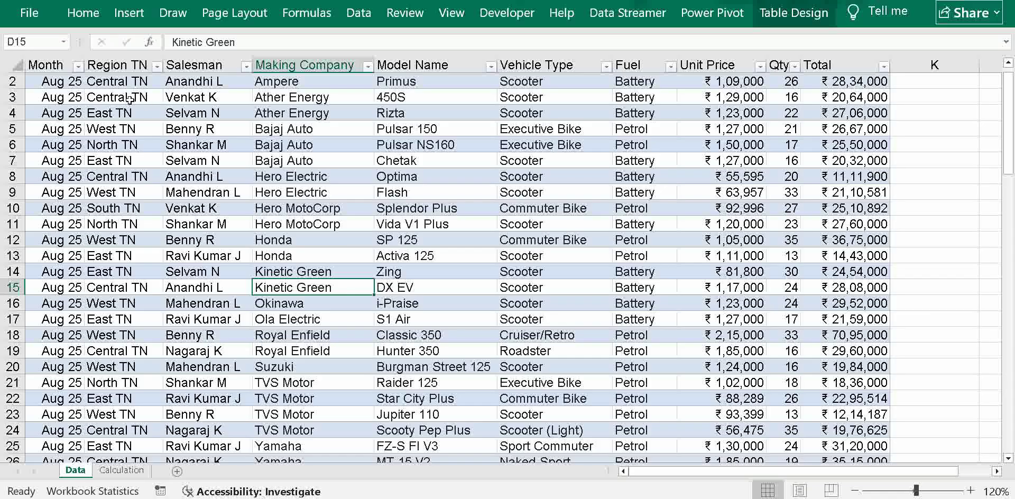
pyautogui.click(136, 15)
pyautogui.click(42, 92)
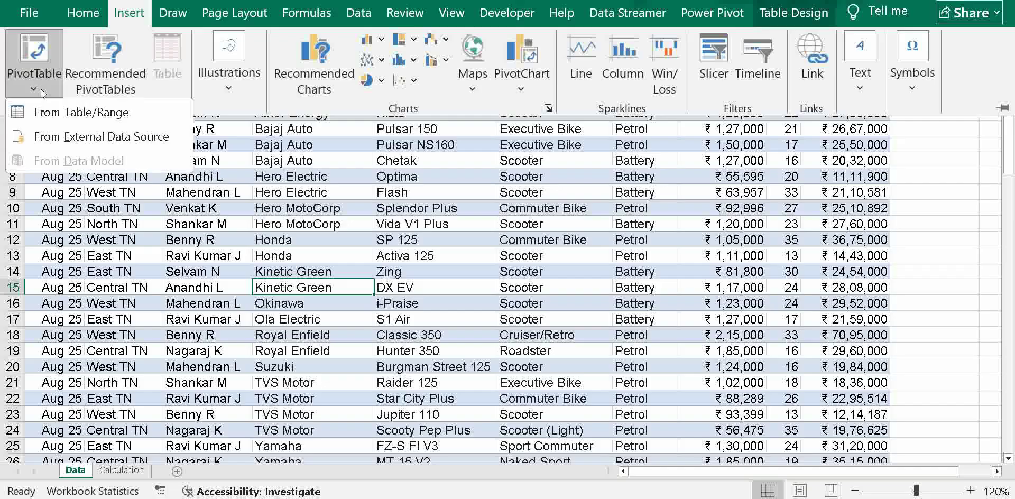
pyautogui.click(68, 113)
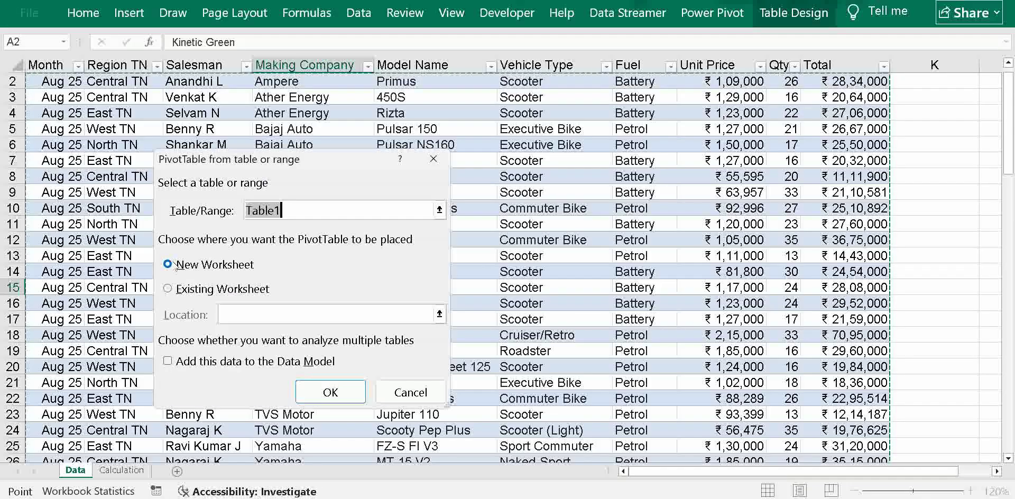
pyautogui.click(168, 289)
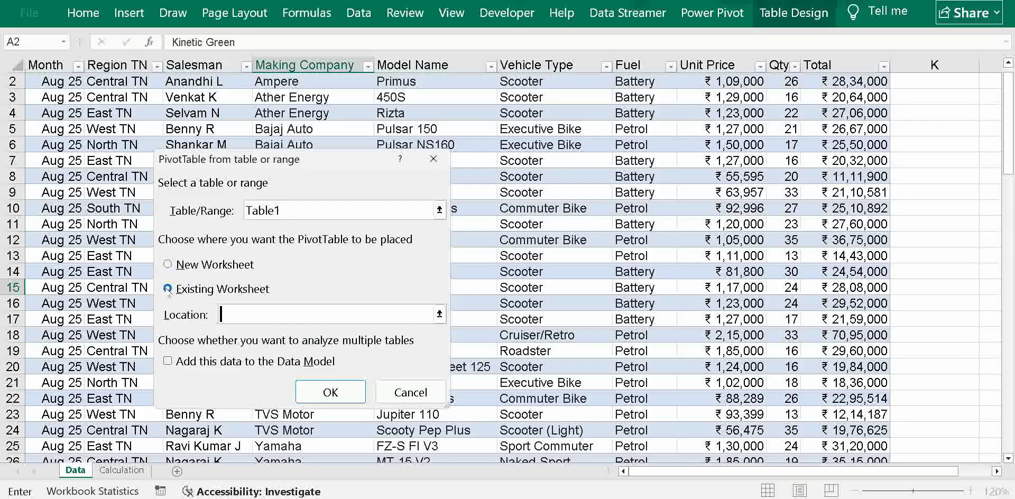
pyautogui.click(121, 470)
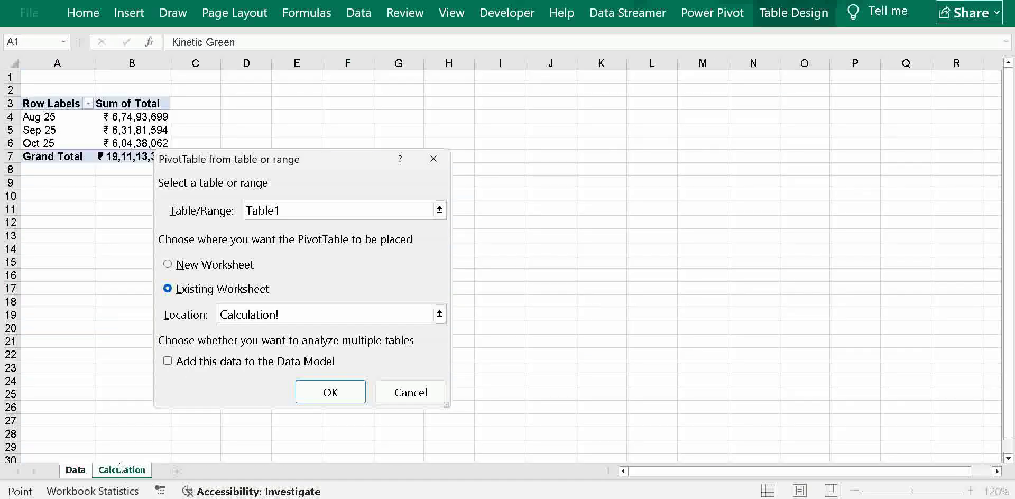
pyautogui.click(26, 196)
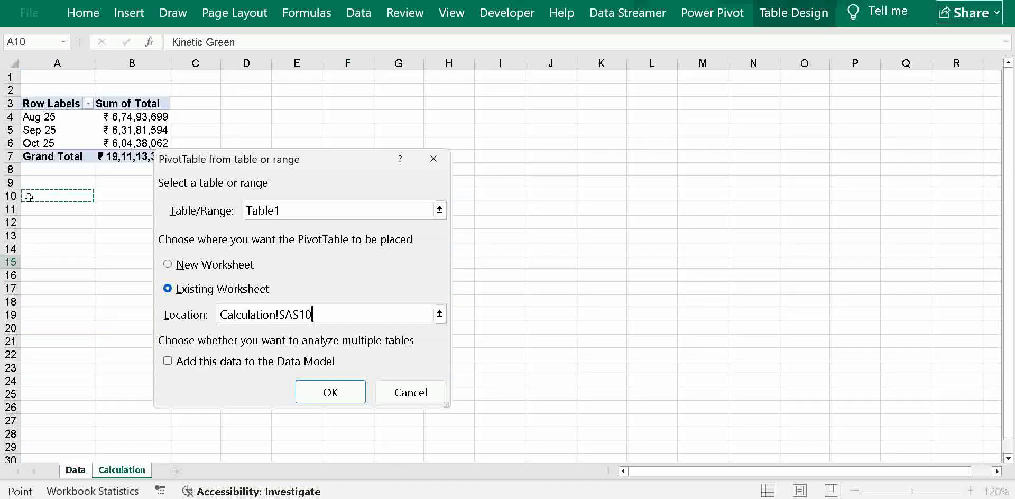
pyautogui.click(341, 394)
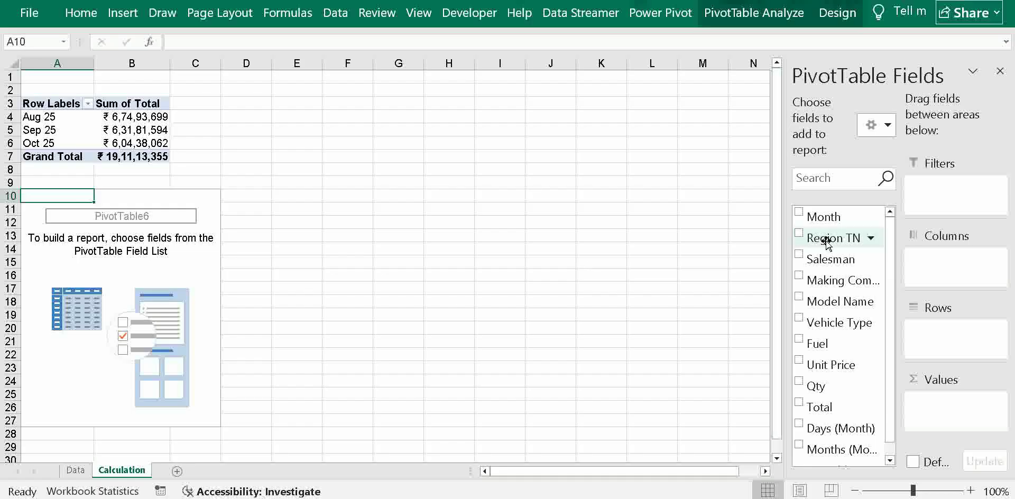
pyautogui.moveTo(824, 246); pyautogui.dragTo(936, 341)
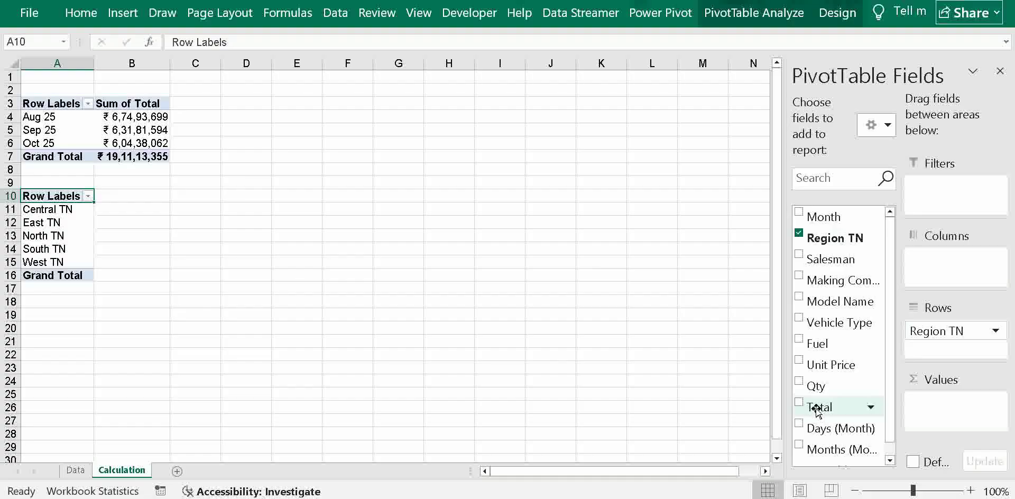
pyautogui.moveTo(818, 411); pyautogui.dragTo(958, 420)
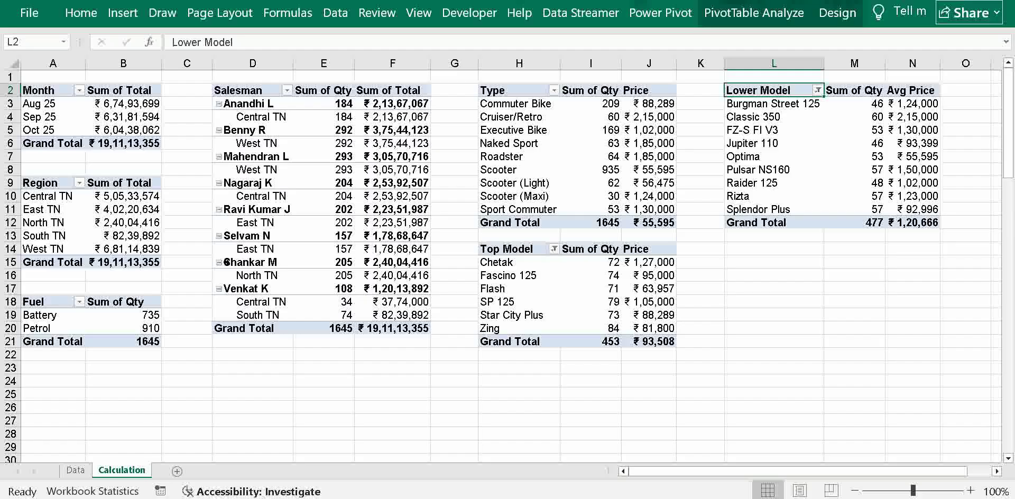
# - Insert slicers for Month, Region TN, Salesman, Model Name, Vehicle Type and Fuel from the Lower Model PivotTable
pyautogui.click(125, 15)
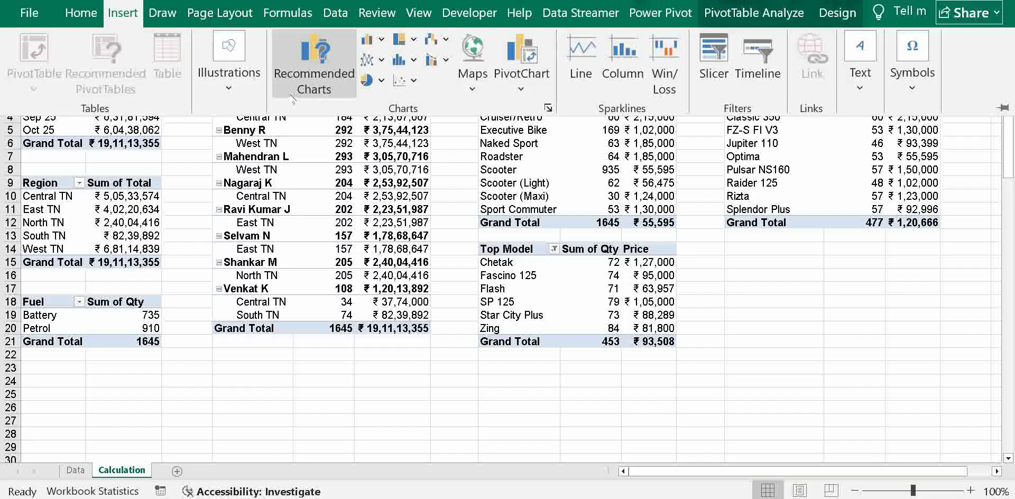
pyautogui.click(718, 57)
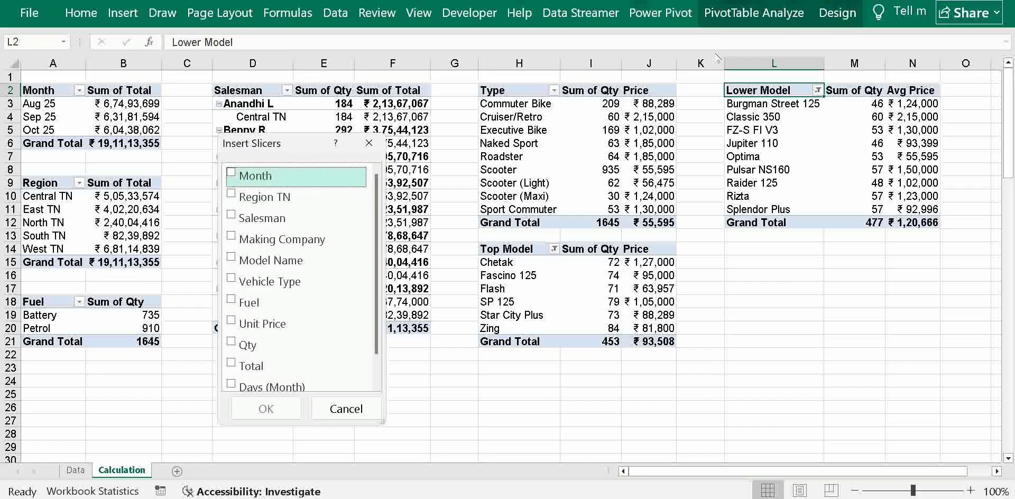
pyautogui.click(245, 177)
pyautogui.click(231, 197)
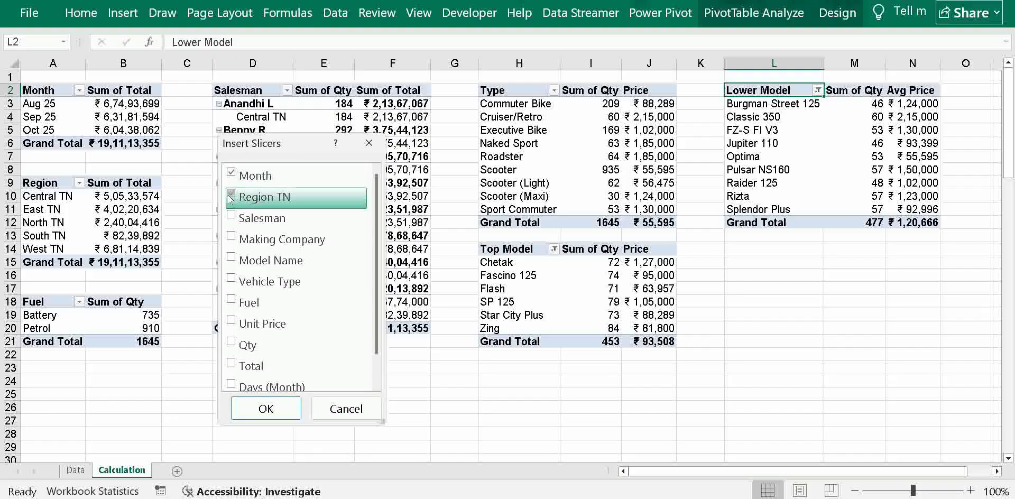
pyautogui.click(254, 218)
pyautogui.click(259, 259)
pyautogui.click(264, 281)
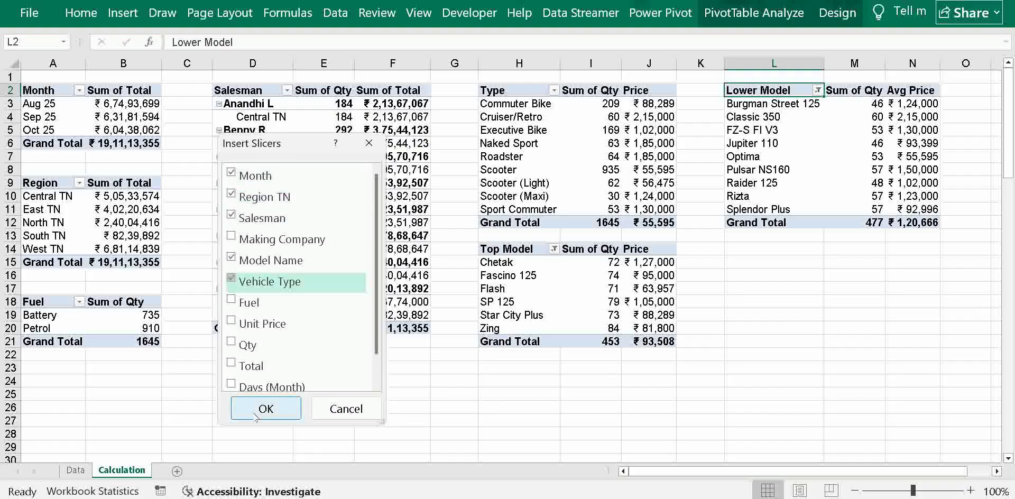
pyautogui.click(233, 304)
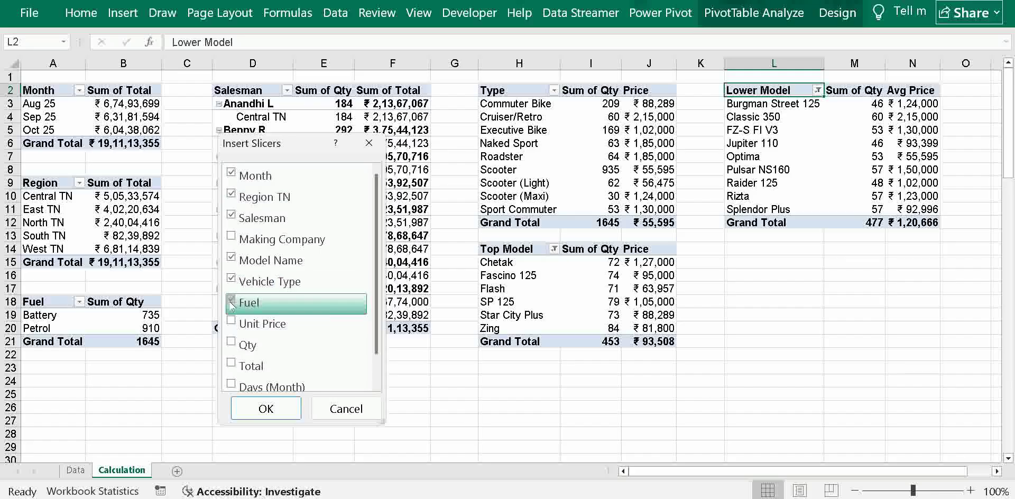
pyautogui.click(266, 409)
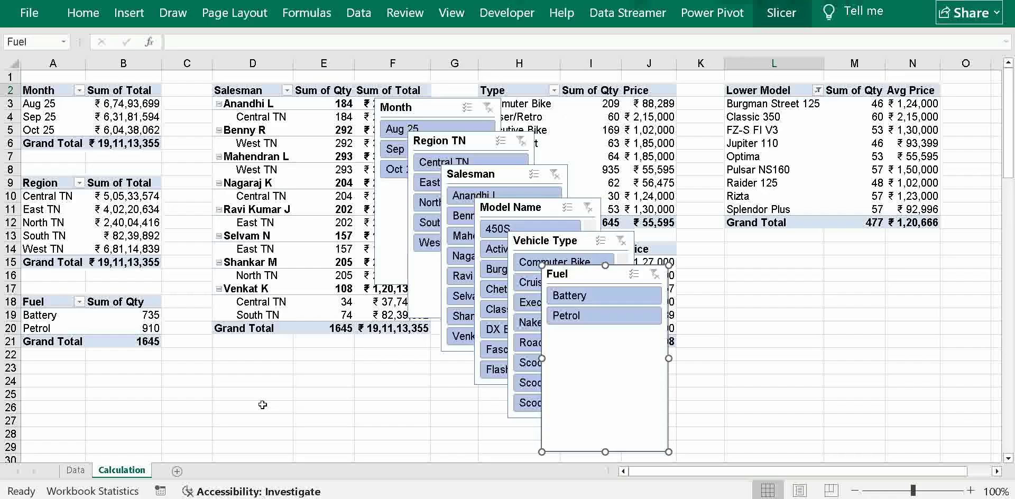
# - Add a new worksheet after the Calculation sheet and name it Visual
pyautogui.click(176, 471)
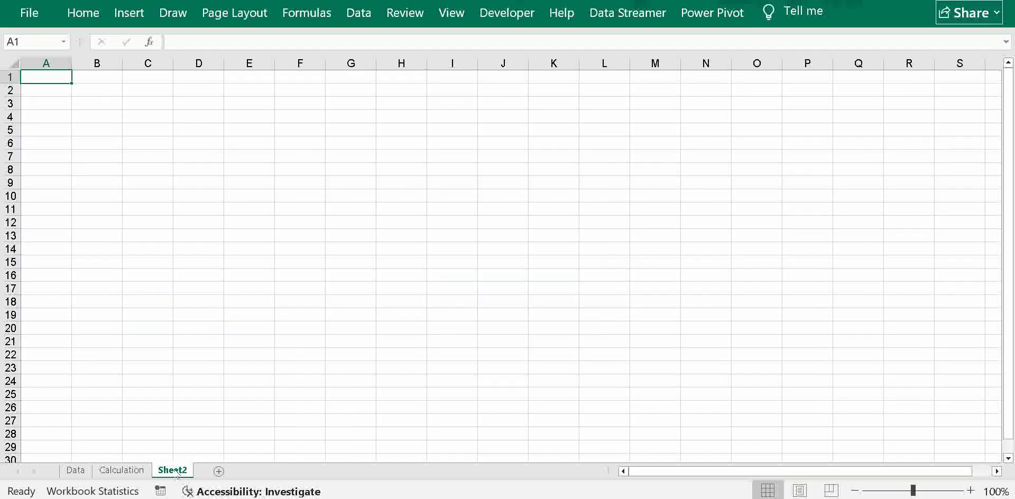
pyautogui.rightClick(177, 470)
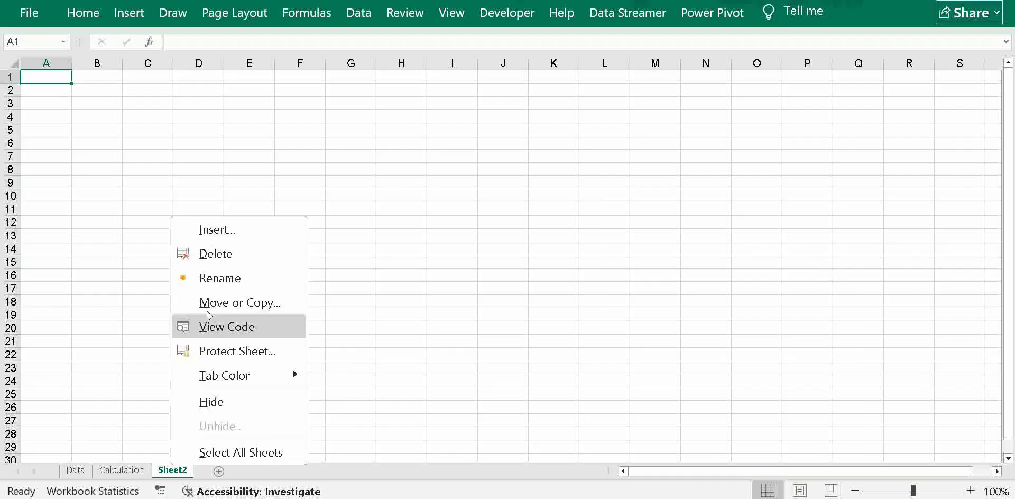
pyautogui.click(211, 280)
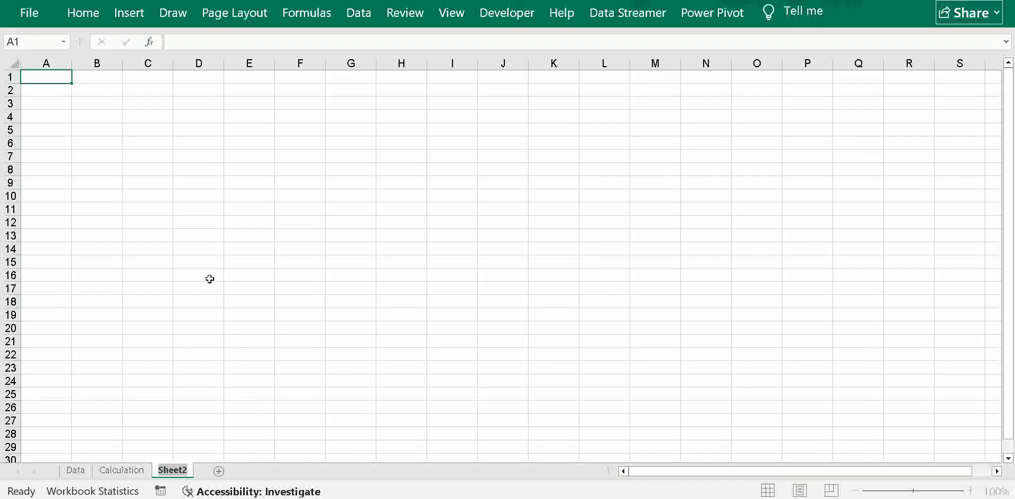
pyautogui.write('Visual')
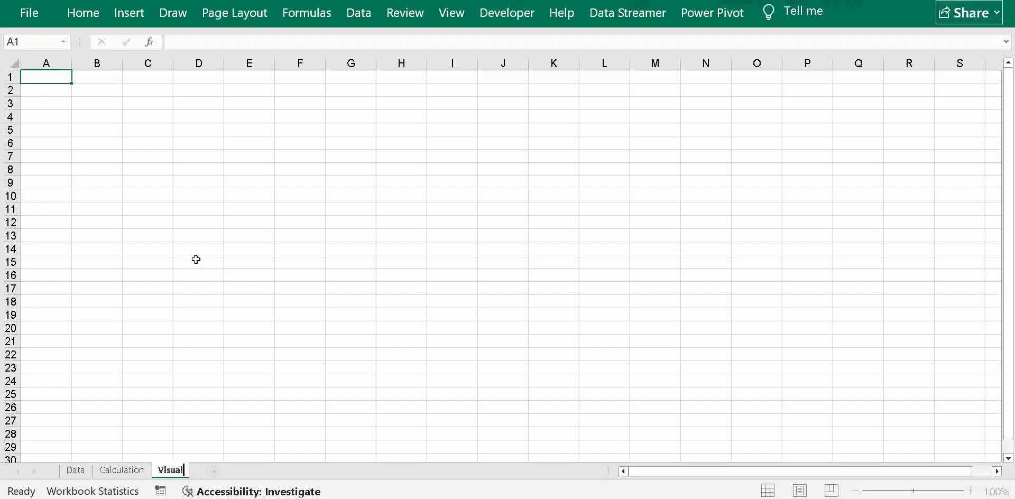
pyautogui.click(196, 259)
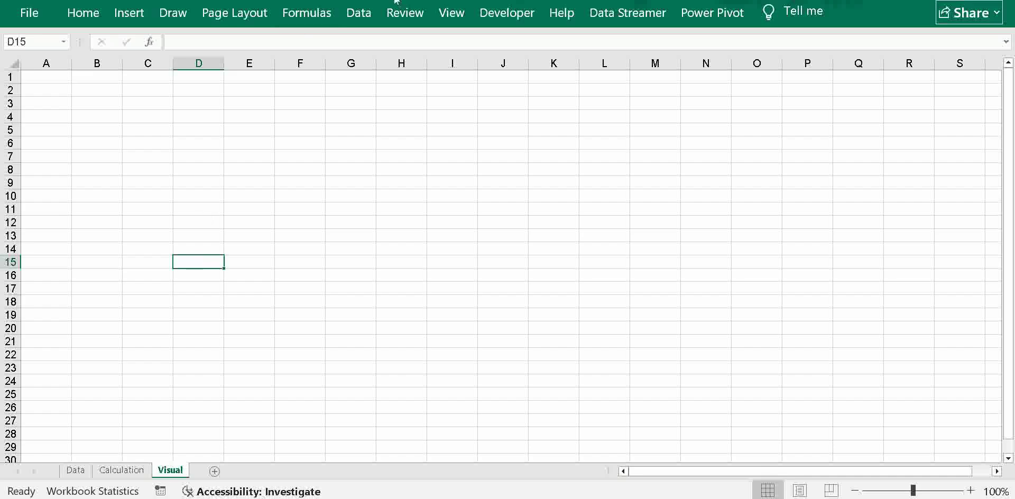
# - Hide the gridlines on the Visual sheet and fill the range A1:U48 with the dark green theme colour
pyautogui.click(444, 14)
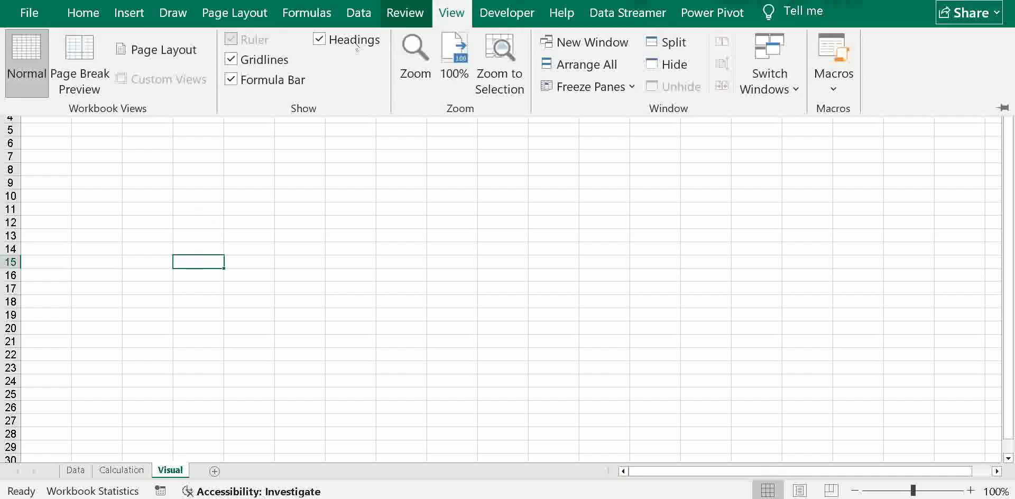
pyautogui.click(274, 61)
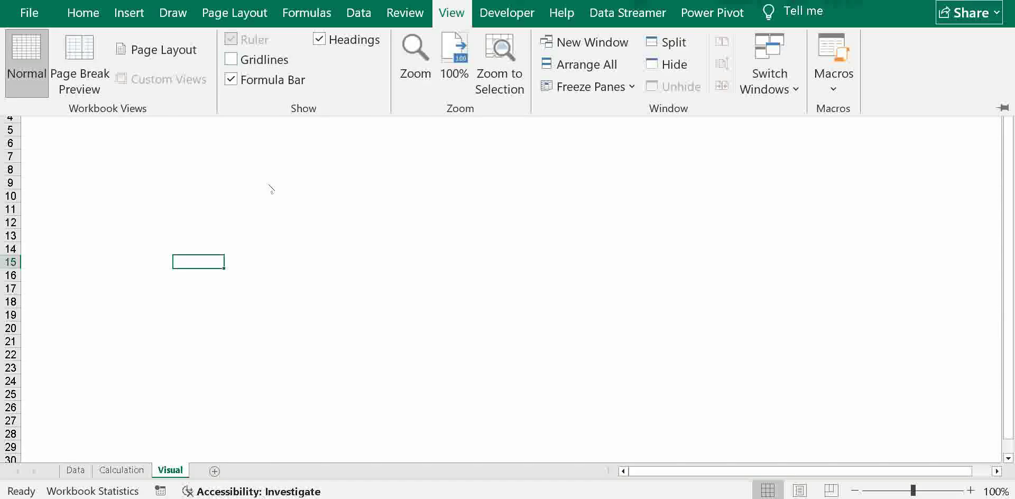
pyautogui.press('Up')
pyautogui.hotkey('ctrl', 'Home')
pyautogui.hotkey('ctrl', 'shift', 'End')
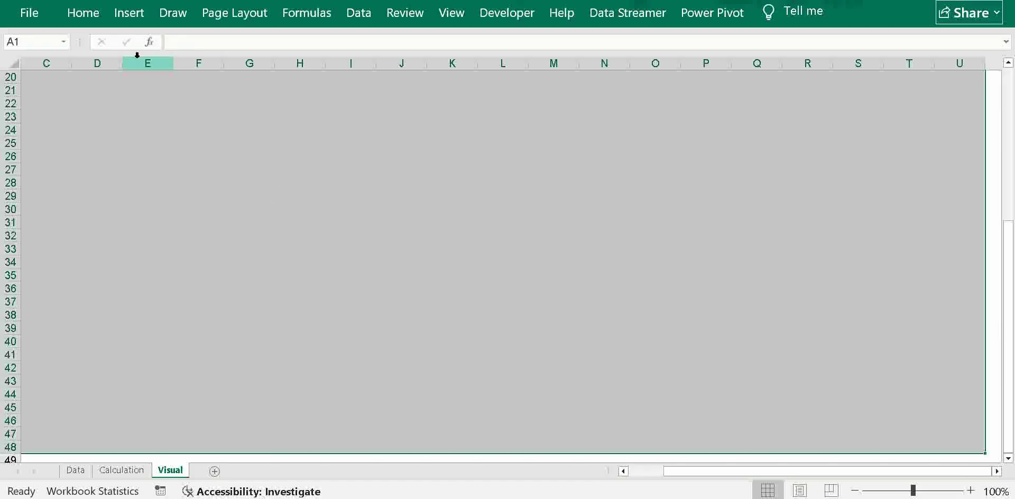
pyautogui.click(84, 13)
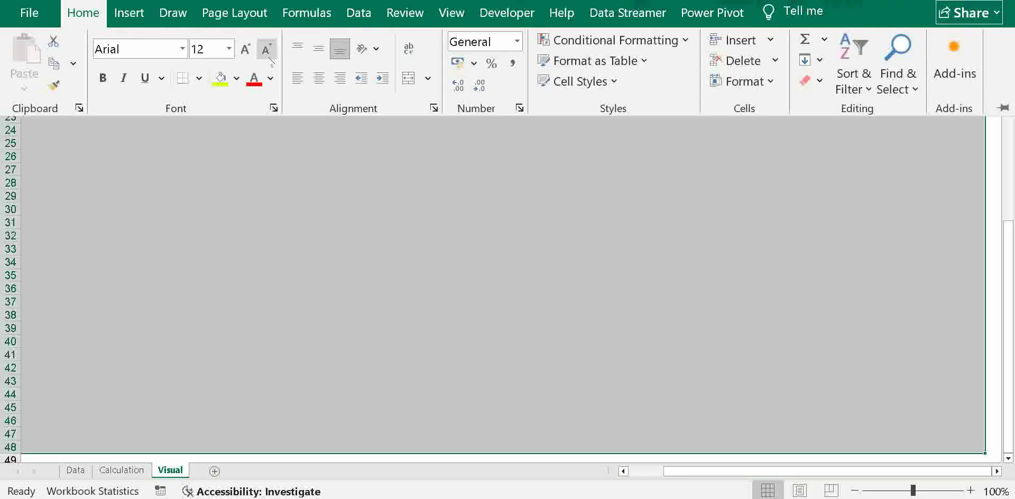
pyautogui.click(236, 77)
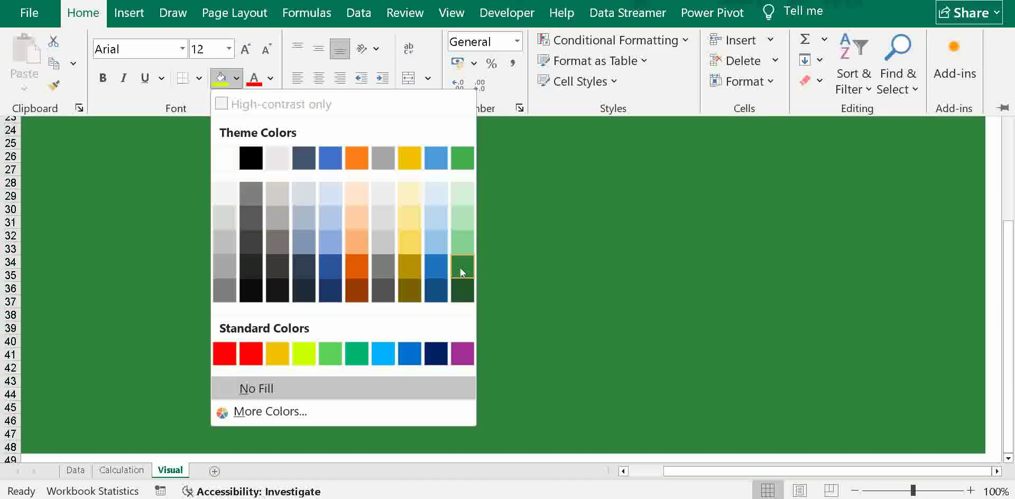
pyautogui.click(462, 272)
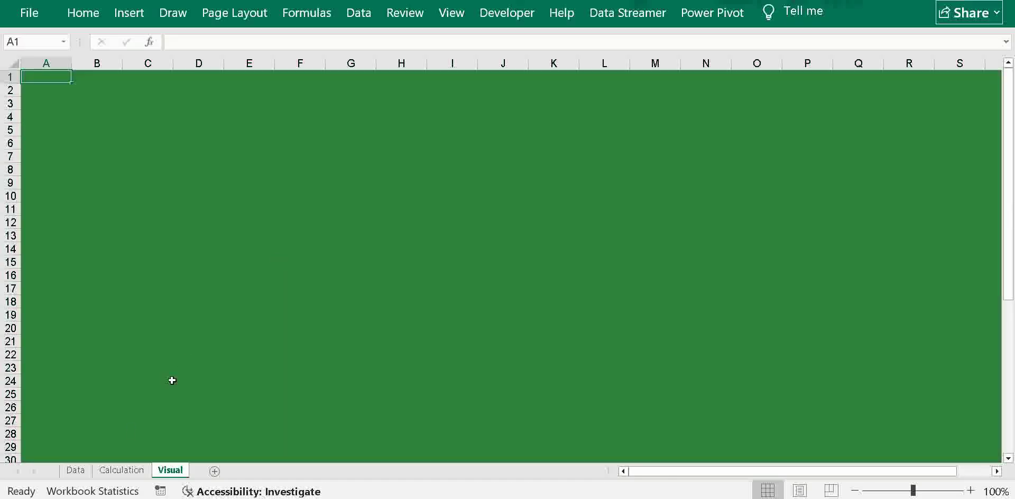
# - Move the Month slicer from the Calculation sheet to the Visual sheet and shorten it to about 3.3 cm high
pyautogui.click(123, 470)
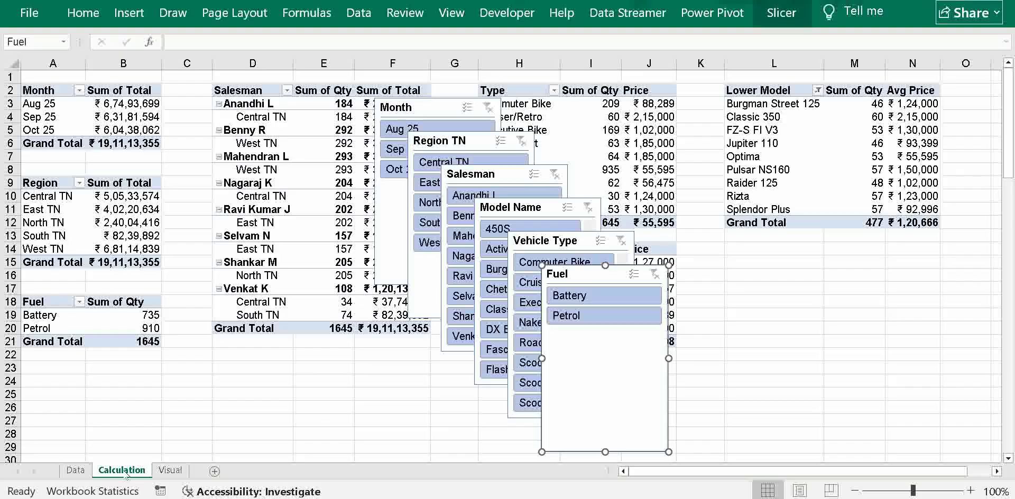
pyautogui.click(172, 471)
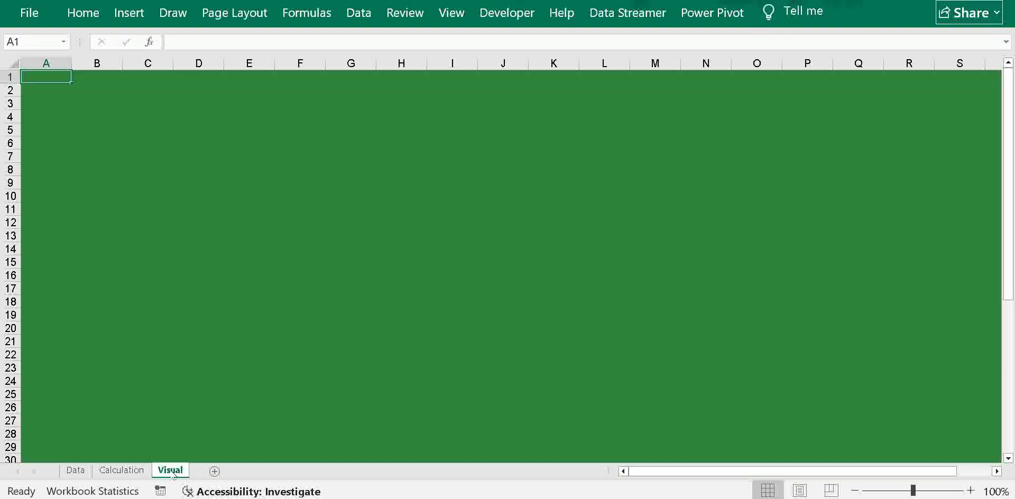
pyautogui.hotkey('ctrl', 'v')
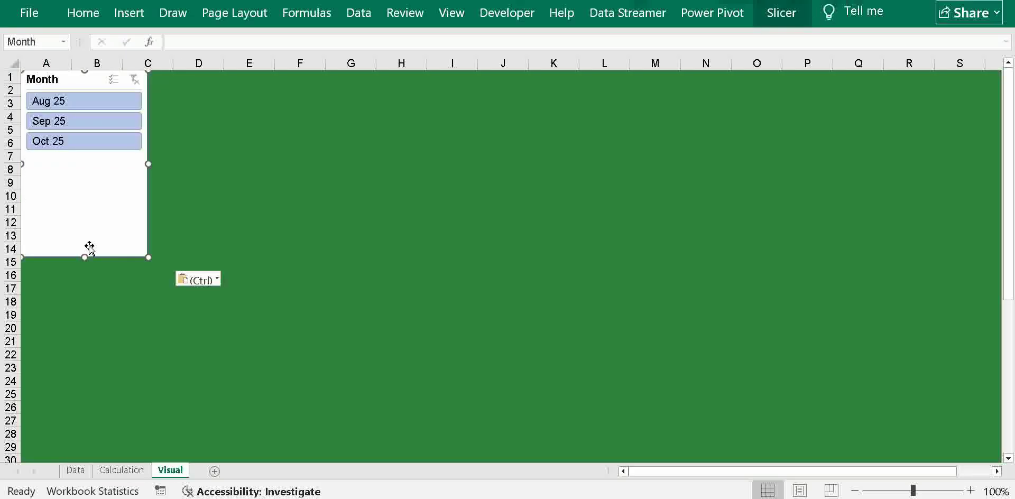
pyautogui.moveTo(84, 257); pyautogui.dragTo(86, 152)
pyautogui.press('Escape')
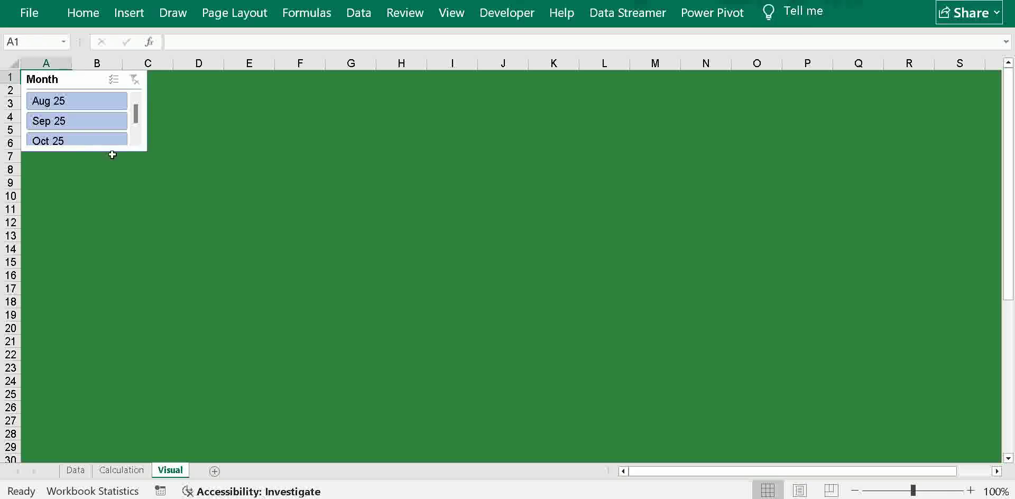
# - Arrange the Month slicer's buttons in 3 columns
pyautogui.click(92, 84)
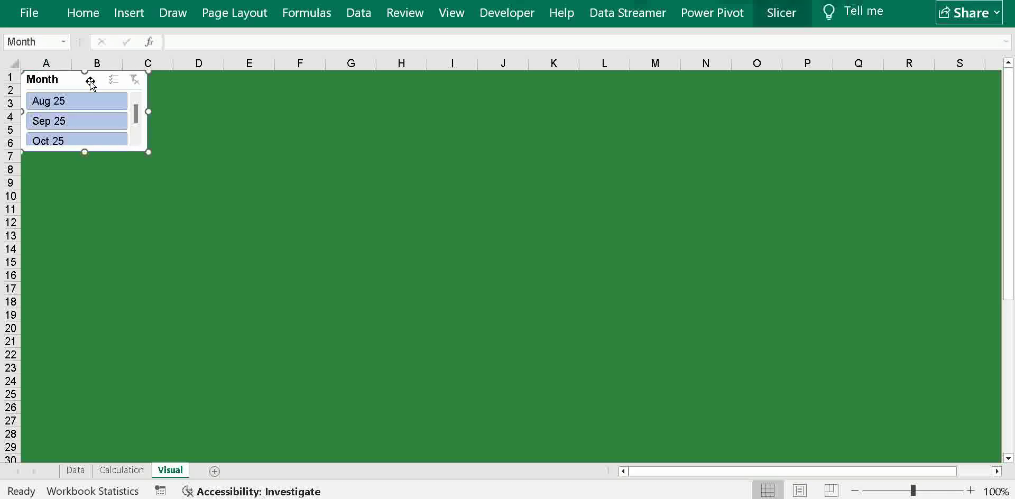
pyautogui.click(781, 18)
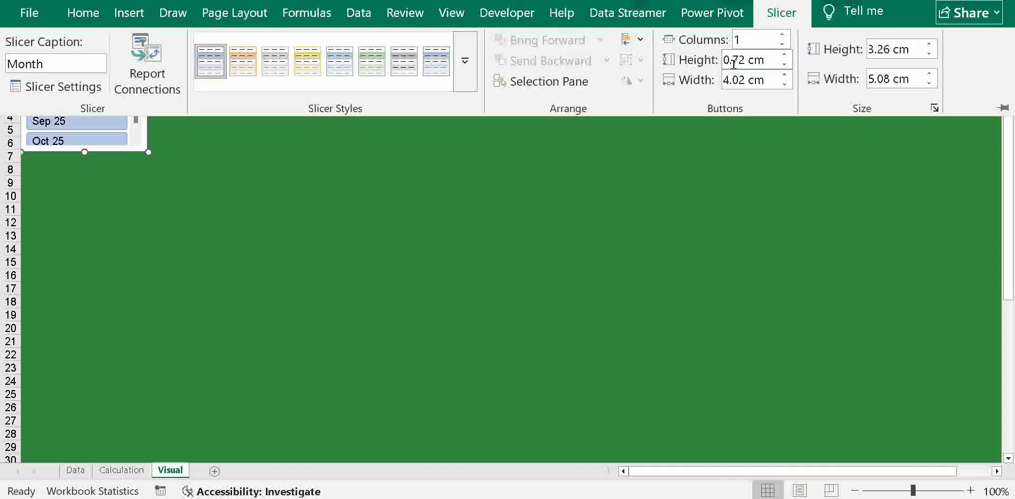
pyautogui.click(745, 39)
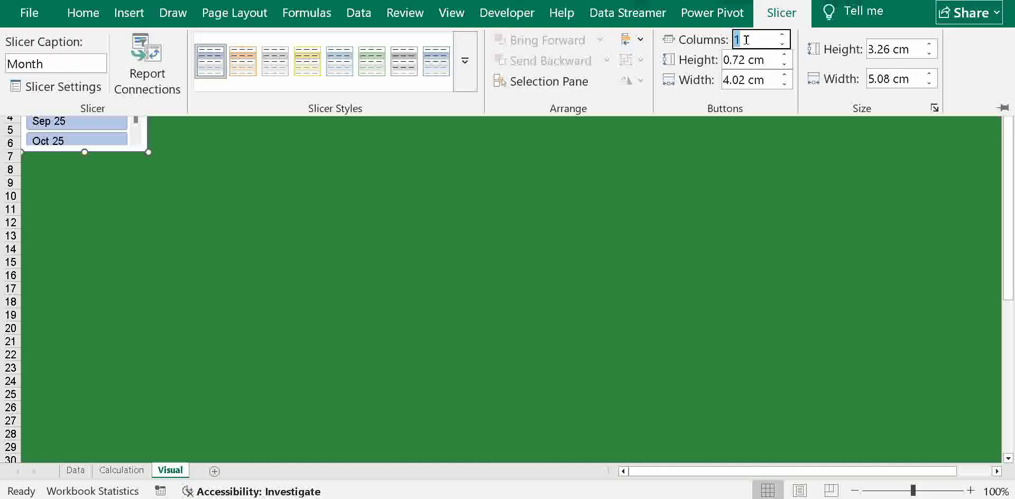
pyautogui.press('BackSpace')
pyautogui.write('3')
pyautogui.click(610, 226)
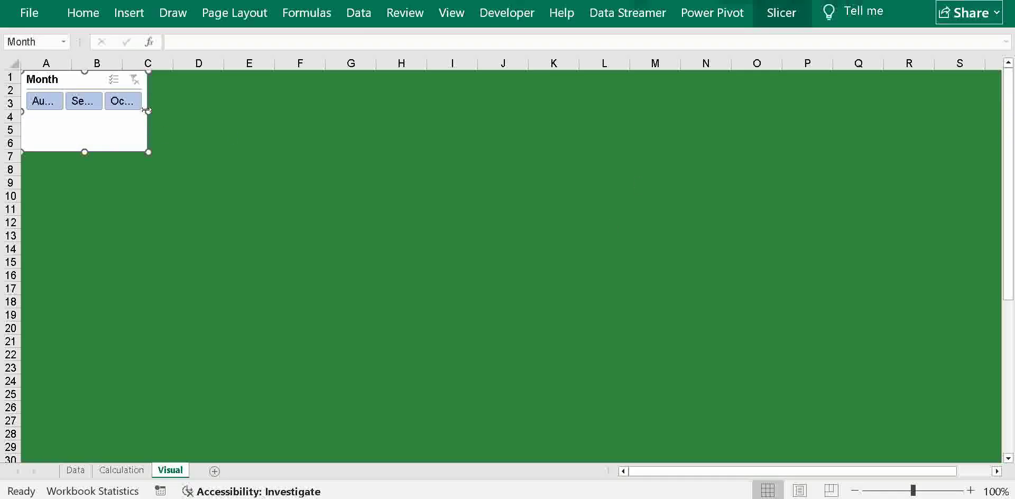
# - Widen the Month slicer to about four columns, shrink its height to one button row, and offset it slightly from the sheet's corner
pyautogui.moveTo(147, 110); pyautogui.dragTo(238, 121)
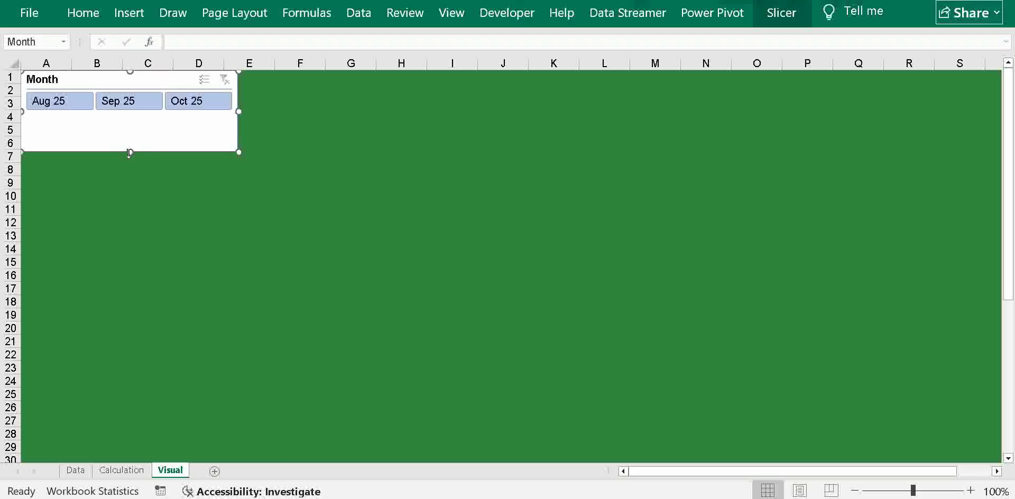
pyautogui.moveTo(129, 151); pyautogui.dragTo(131, 118)
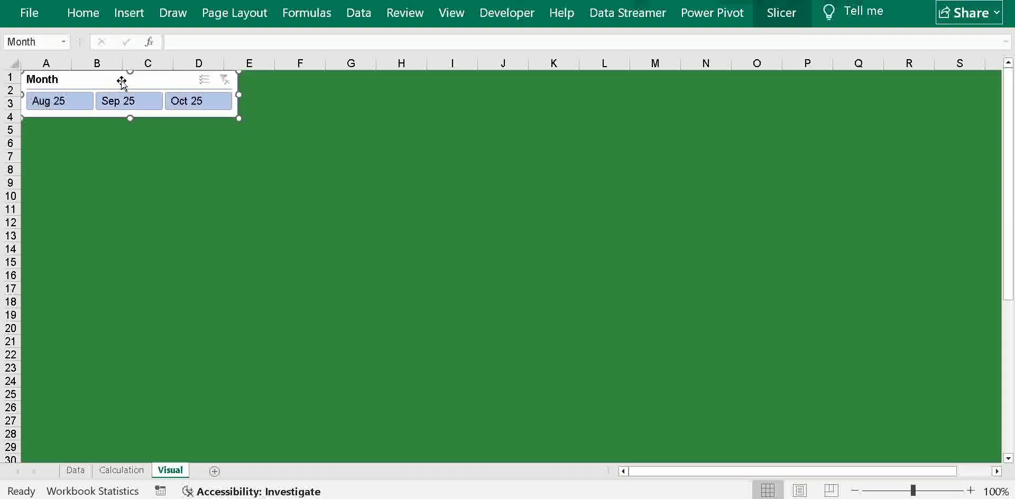
pyautogui.moveTo(121, 81)
pyautogui.mouseDown()
pyautogui.moveTo(131, 104)
pyautogui.moveTo(129, 92)
pyautogui.mouseUp()
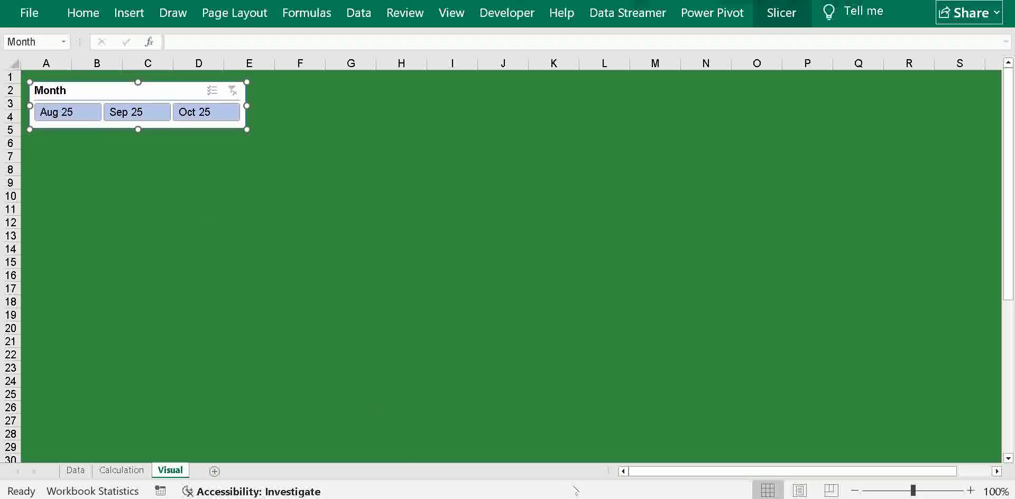
# - Cut the Region TN slicer from the Calculation sheet and paste it into the Visual sheet
pyautogui.click(133, 469)
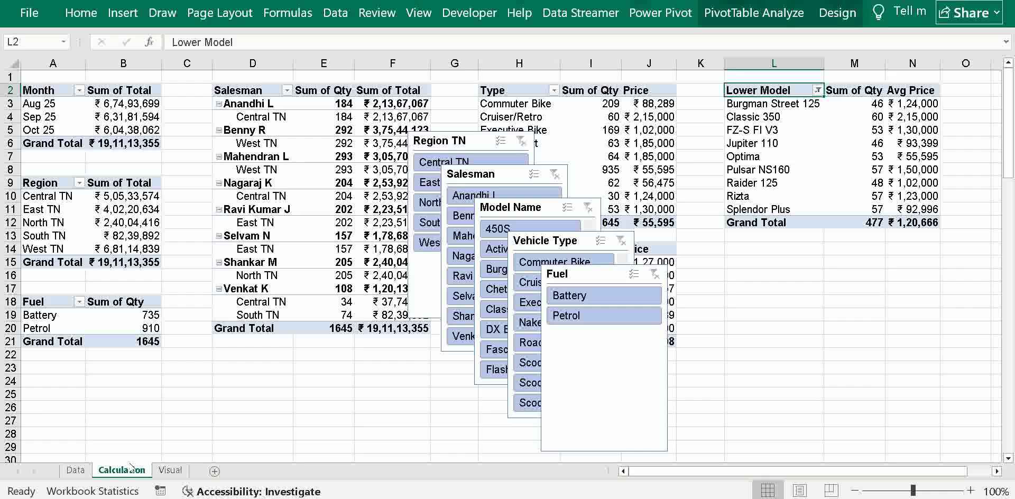
pyautogui.click(433, 143)
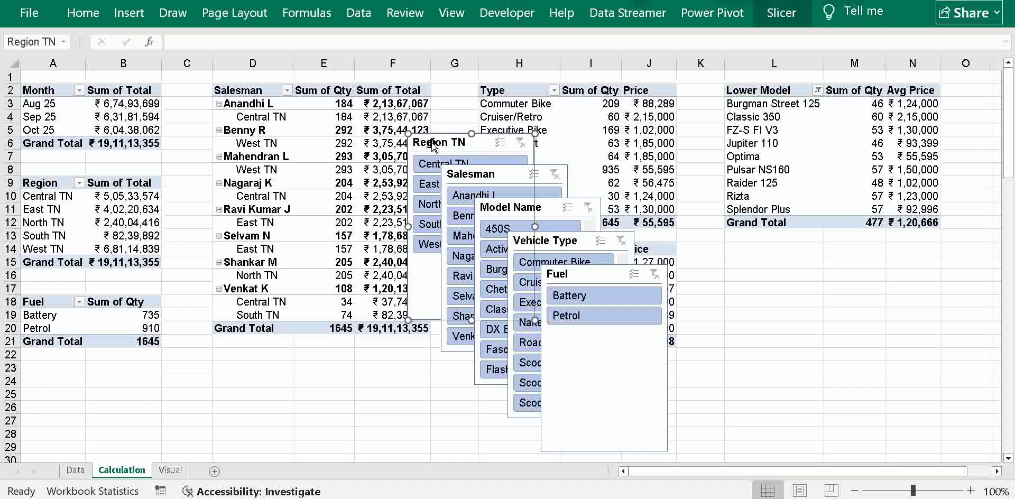
pyautogui.rightClick(432, 141)
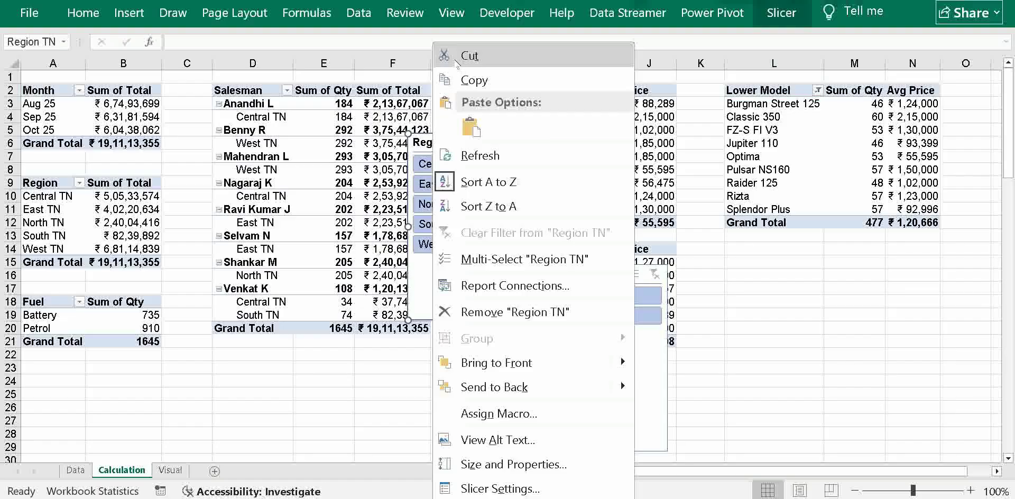
pyautogui.click(469, 55)
pyautogui.click(170, 470)
pyautogui.hotkey('ctrl', 'v')
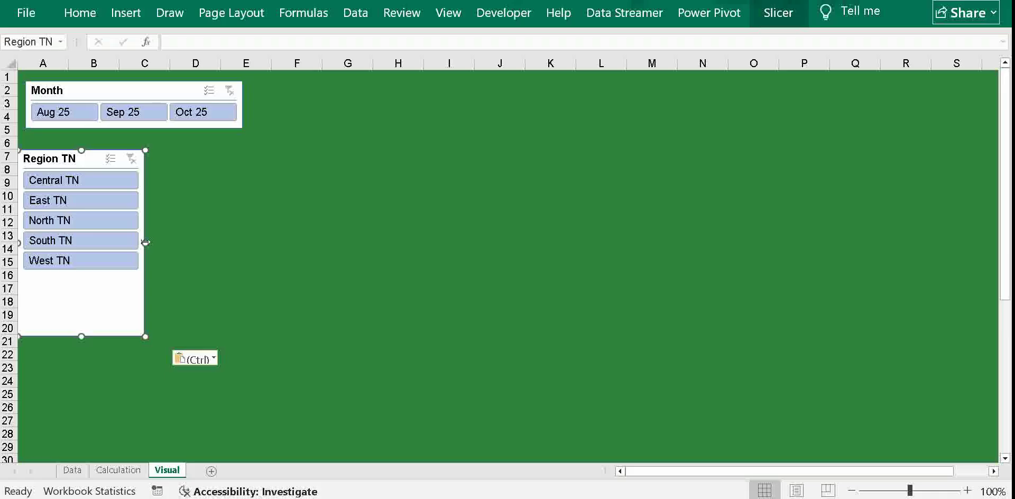
# - Shorten the Region TN slicer to roughly fit its five buttons, place it just below the Month slicer, and return to the Calculation sheet
pyautogui.moveTo(145, 242)
pyautogui.mouseDown()
pyautogui.moveTo(160, 243)
pyautogui.moveTo(144, 244)
pyautogui.mouseUp()
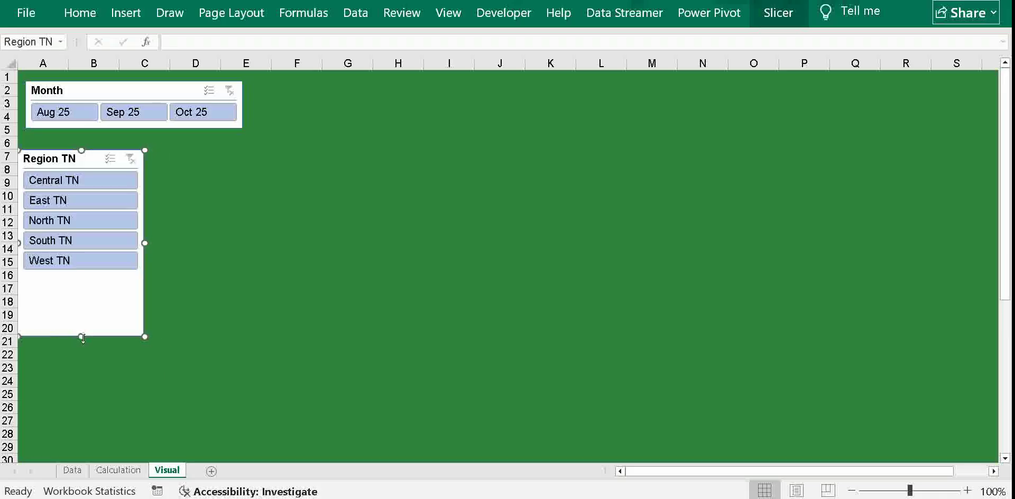
pyautogui.moveTo(83, 337); pyautogui.dragTo(83, 273)
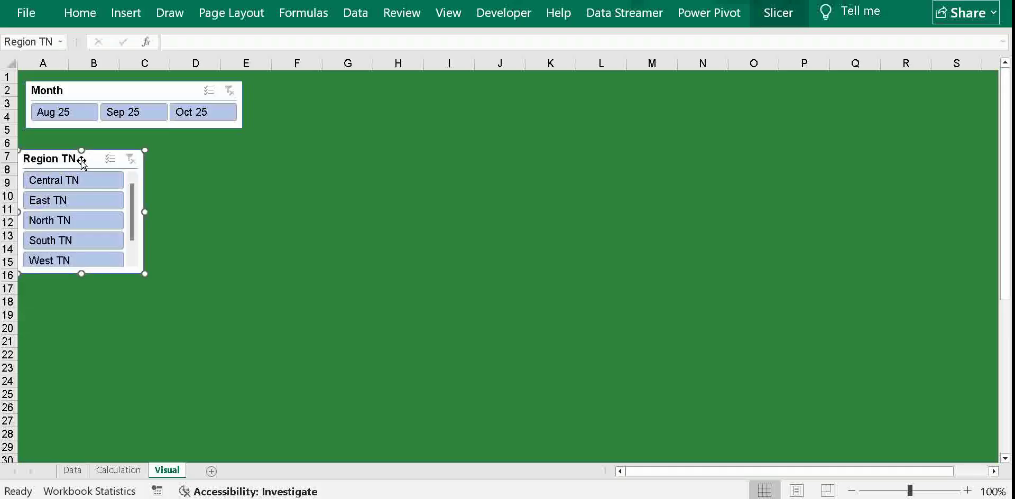
pyautogui.moveTo(92, 162); pyautogui.dragTo(100, 148)
pyautogui.hotkey('ctrl', 'pageup')
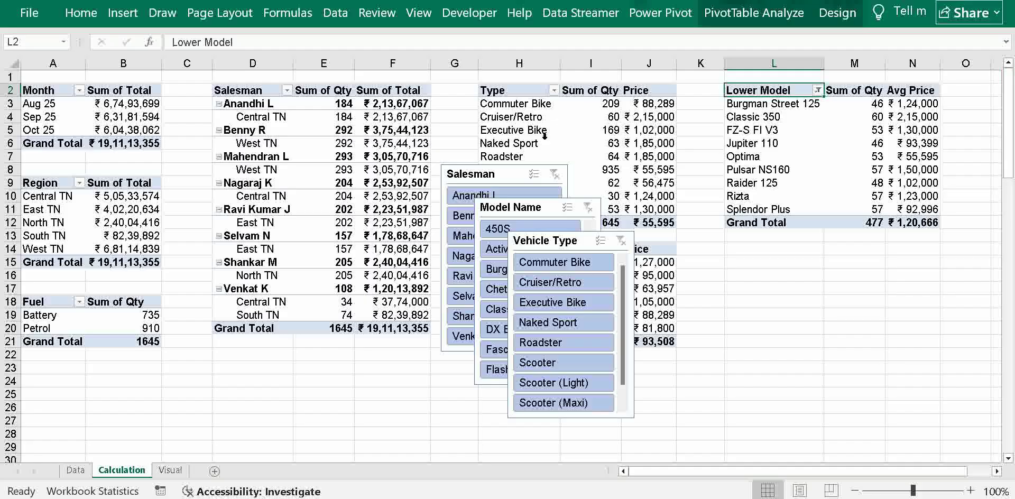
# - Move the Salesman slicer from the Calculation sheet to the Visual sheet, just below the Region TN slicer
pyautogui.rightClick(487, 179)
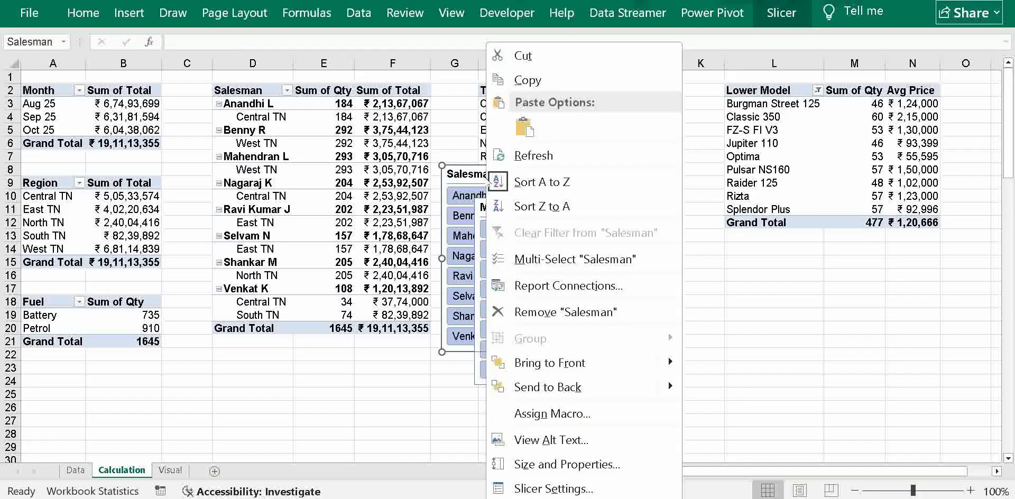
pyautogui.click(522, 56)
pyautogui.click(171, 470)
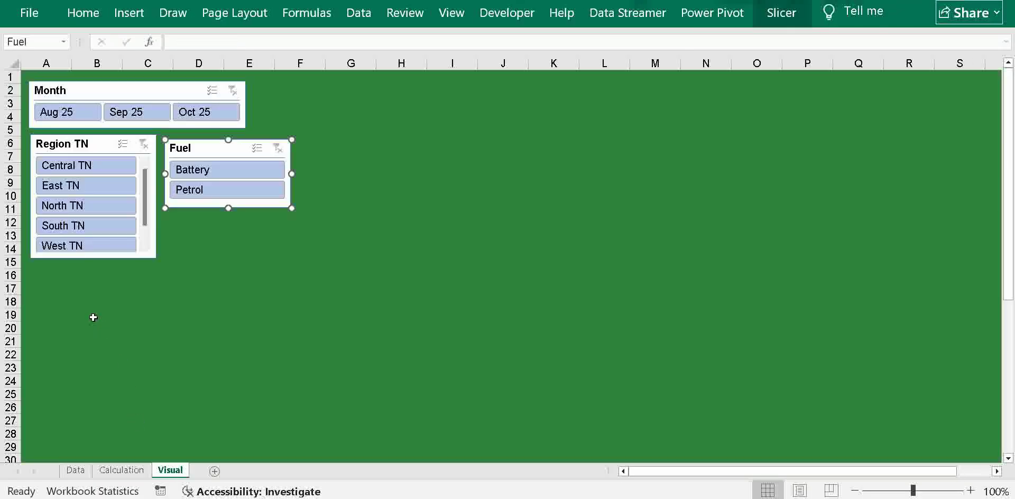
pyautogui.click(75, 300)
pyautogui.press('Up')
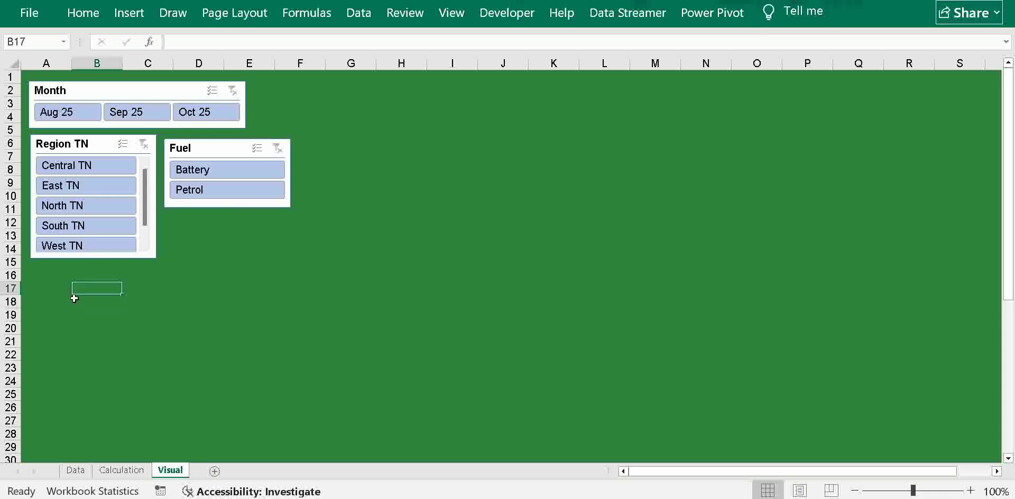
pyautogui.press('Up')
pyautogui.press('Left')
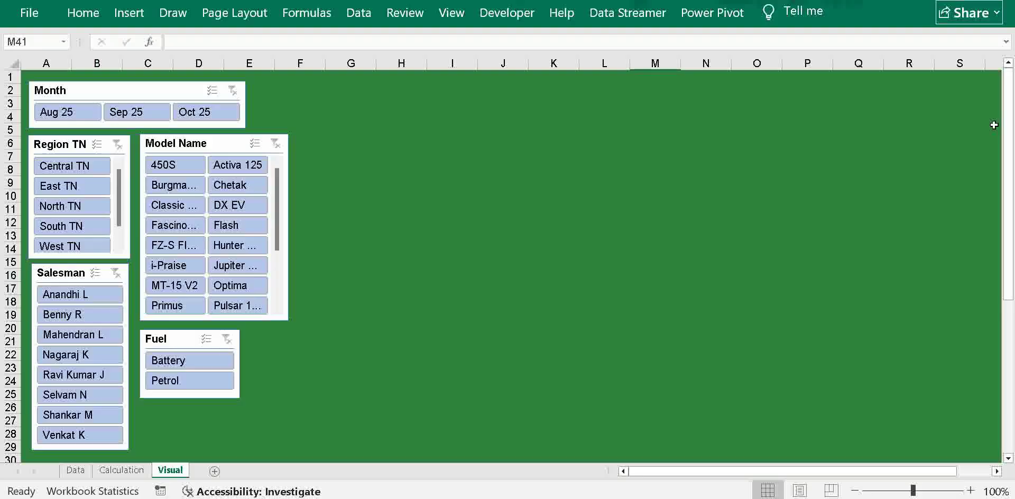
# - Insert a clustered bar chart from the Month PivotTable on the Calculation sheet and apply the grey gradient style with data labels
pyautogui.click(129, 470)
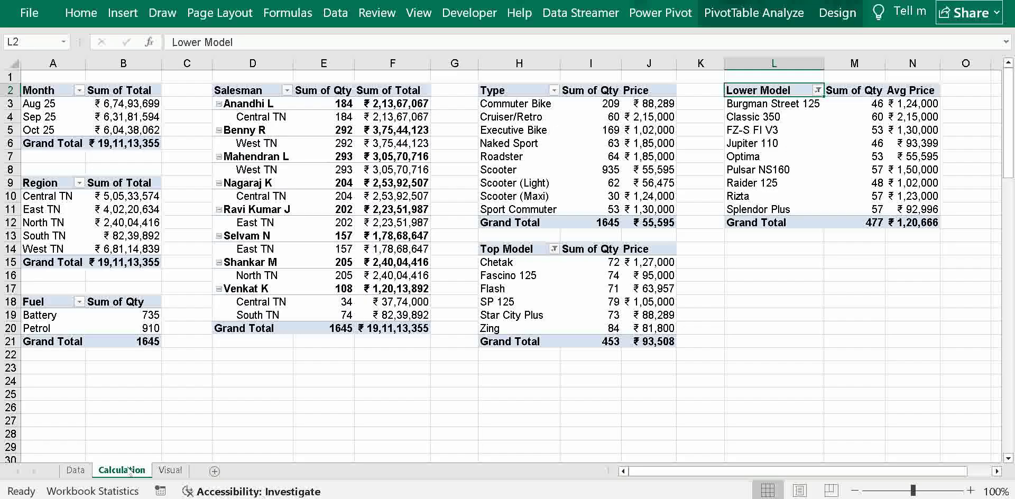
pyautogui.click(63, 103)
pyautogui.click(127, 15)
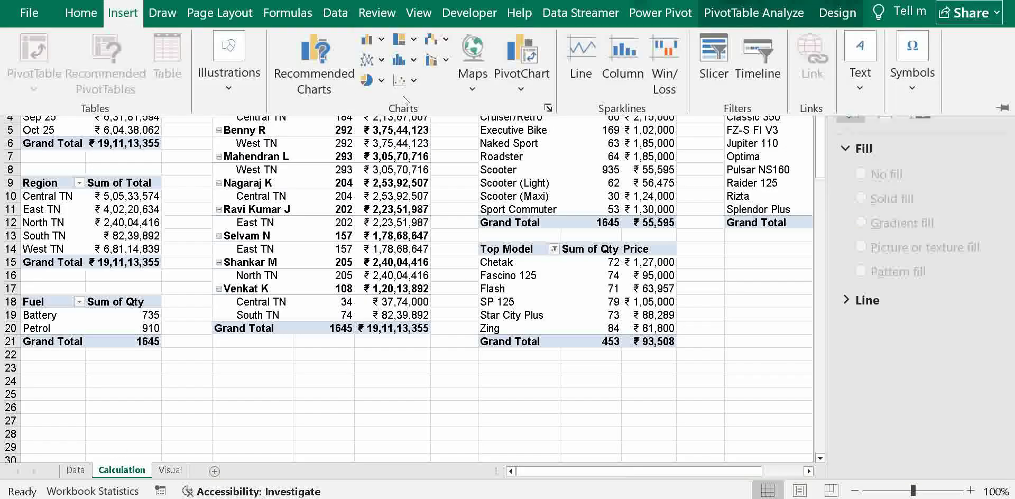
pyautogui.click(332, 91)
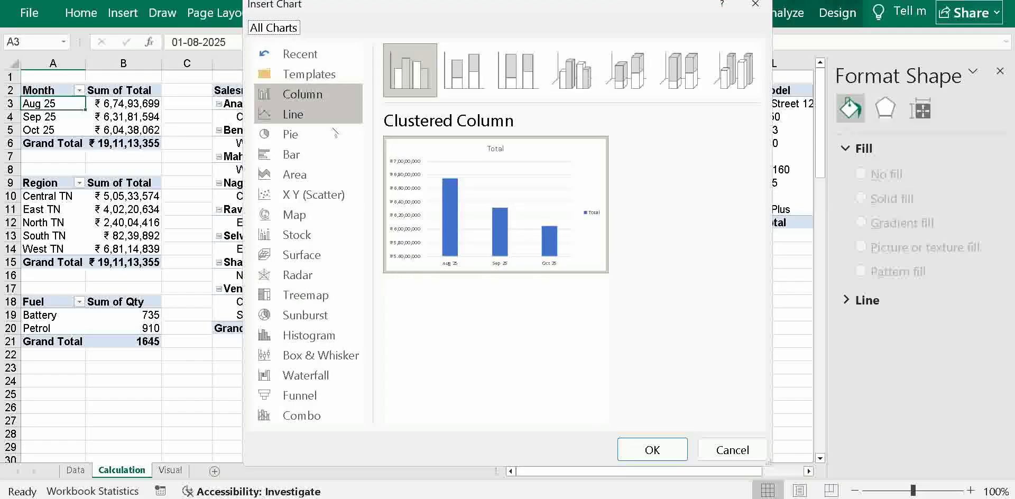
pyautogui.click(291, 154)
pyautogui.click(653, 449)
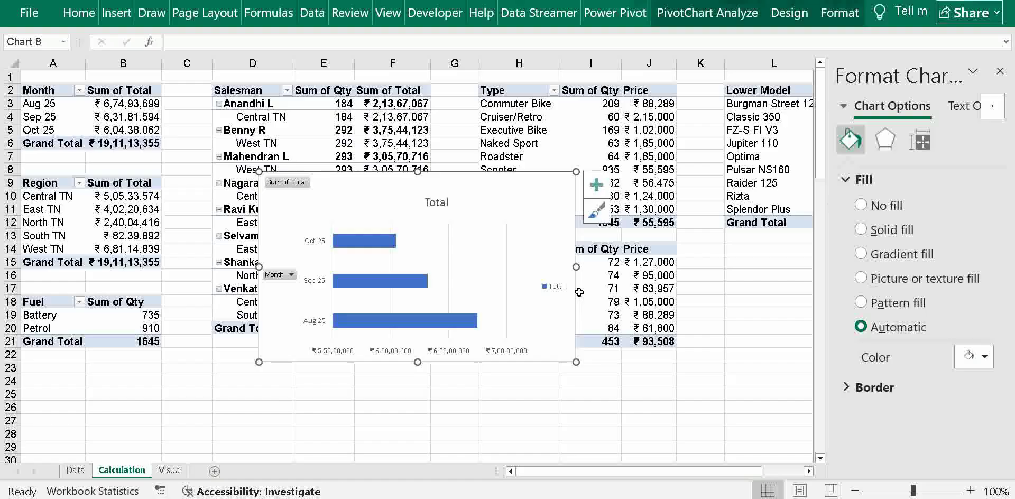
pyautogui.click(597, 213)
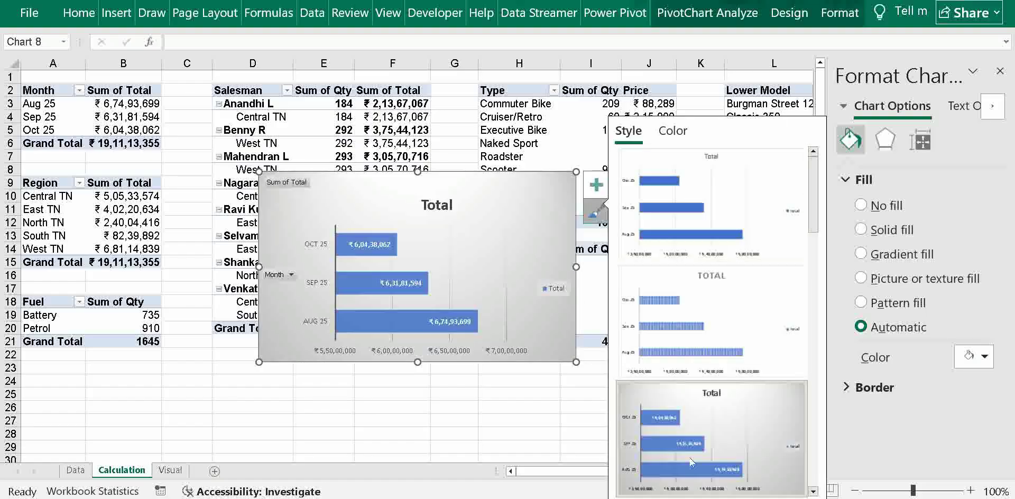
pyautogui.click(691, 463)
# - Cut the Month bar chart from the Calculation sheet and paste it into the Visual sheet
pyautogui.rightClick(438, 214)
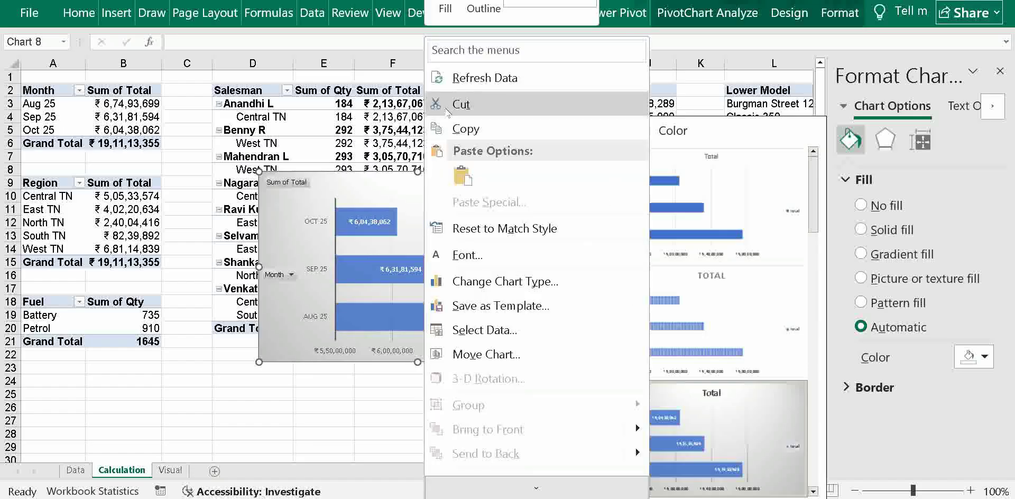
pyautogui.click(445, 109)
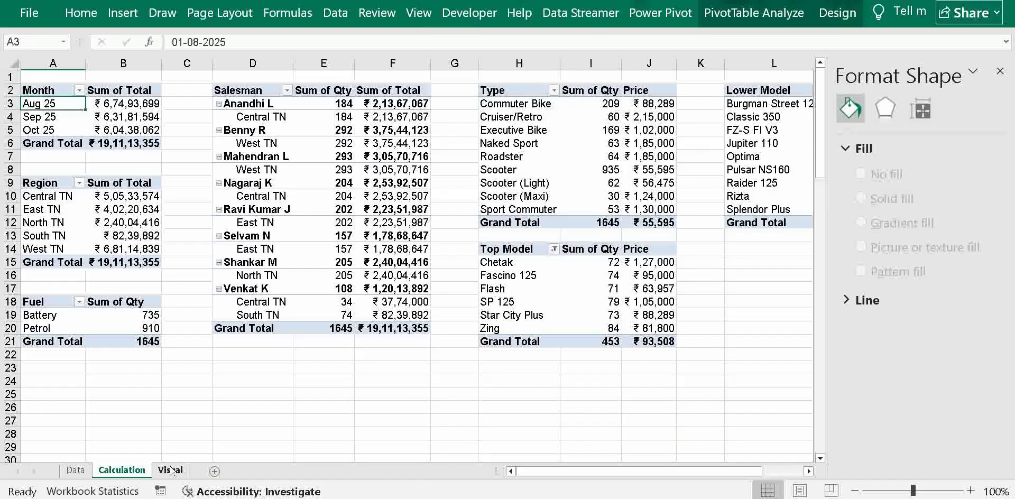
pyautogui.click(172, 470)
pyautogui.hotkey('ctrl', 'v')
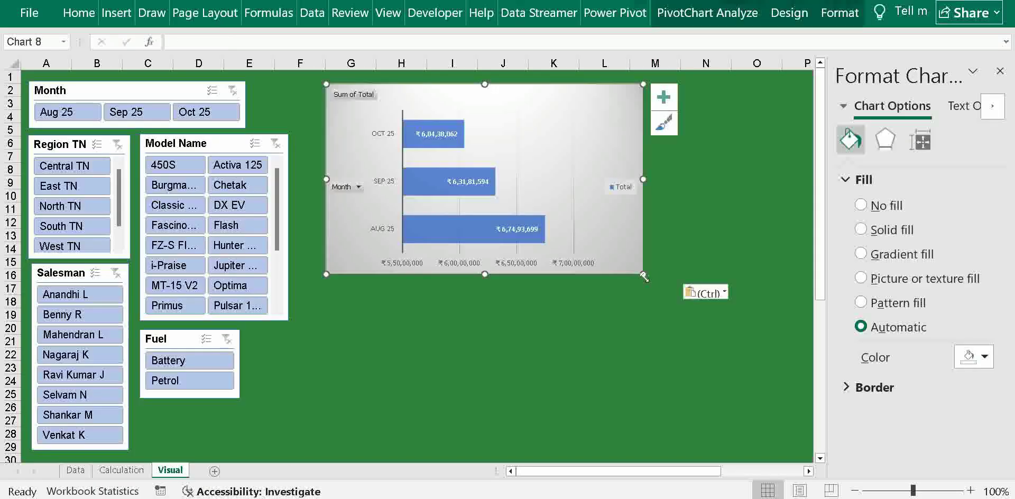
# - Shrink the Month chart to about four columns by ten rows, close the formatting pane, and place the chart beside the slicers from row 1
pyautogui.moveTo(643, 274); pyautogui.dragTo(508, 224)
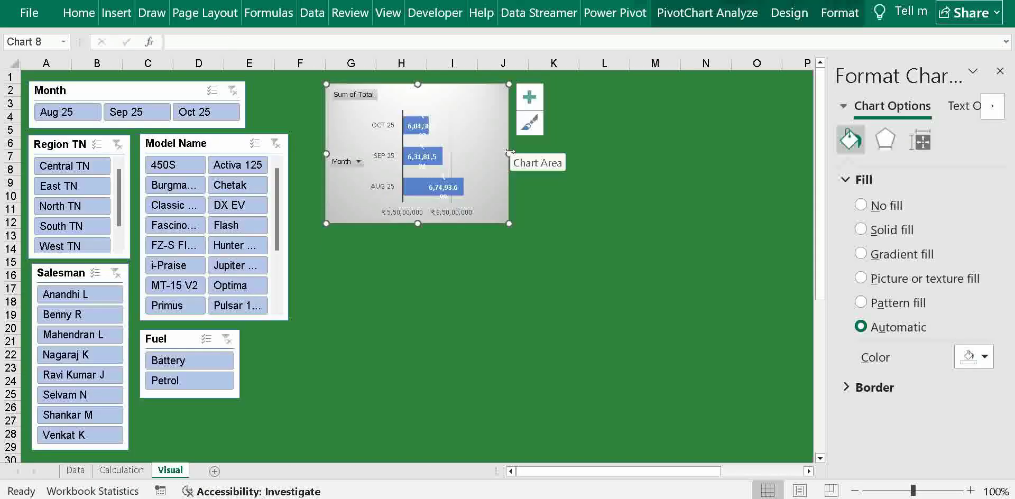
pyautogui.moveTo(508, 154); pyautogui.dragTo(537, 154)
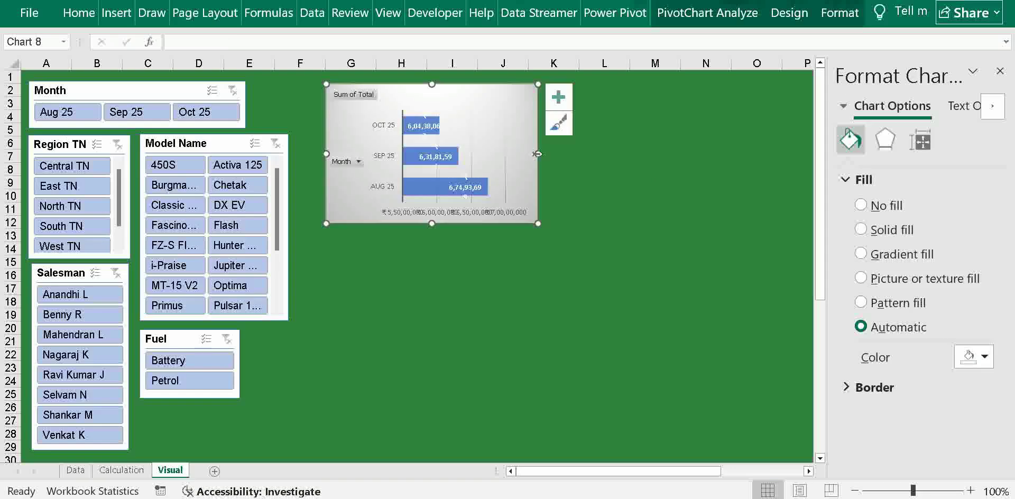
pyautogui.click(999, 74)
pyautogui.click(583, 288)
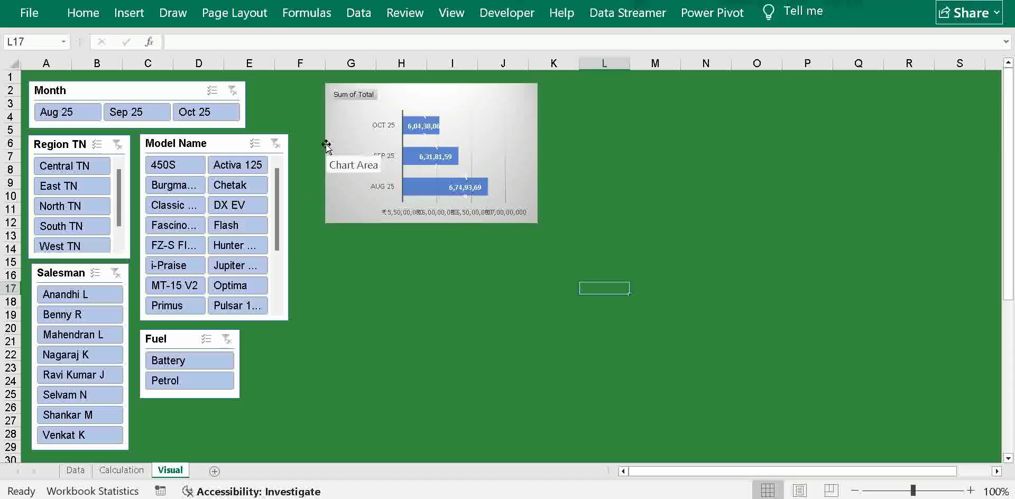
pyautogui.moveTo(326, 146); pyautogui.dragTo(307, 138)
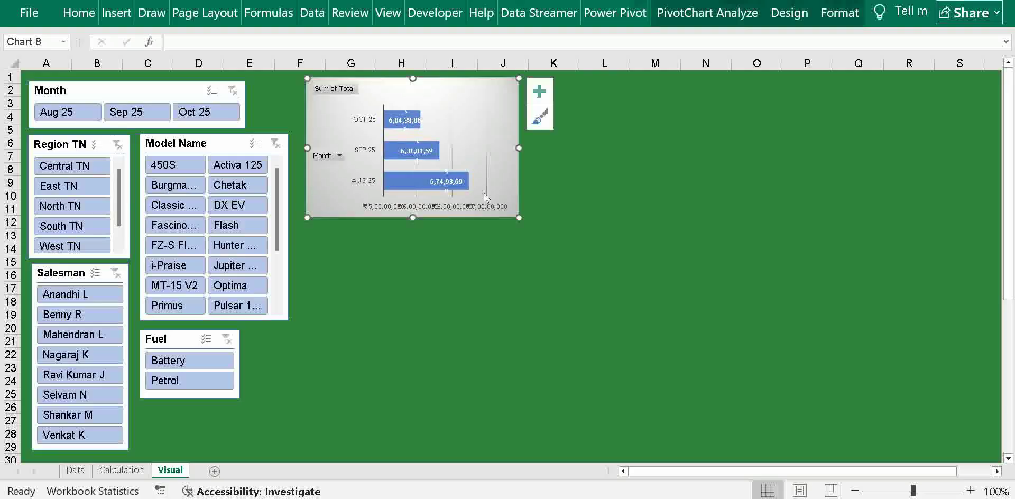
# - Insert a clustered column chart from the Region PivotTable with data labels and no title or legend, and try the dark chart style
pyautogui.click(117, 470)
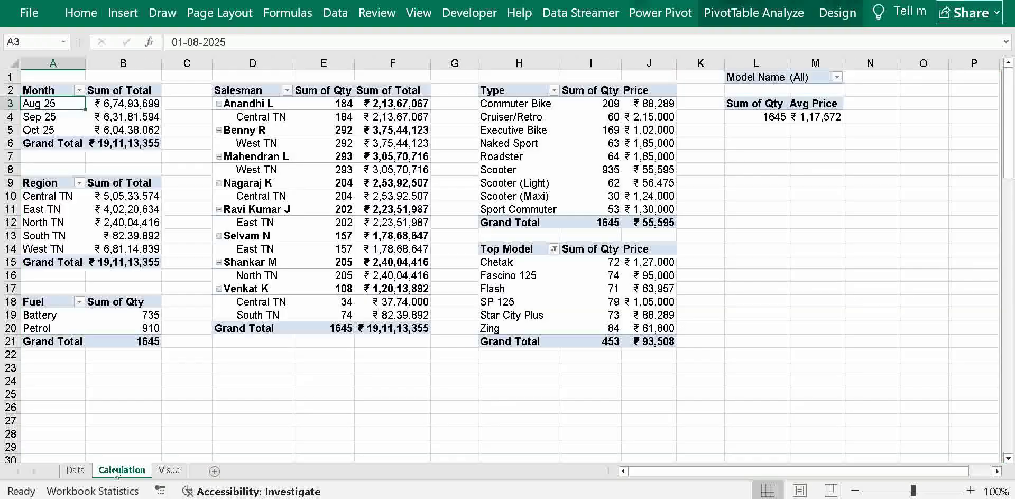
pyautogui.click(46, 184)
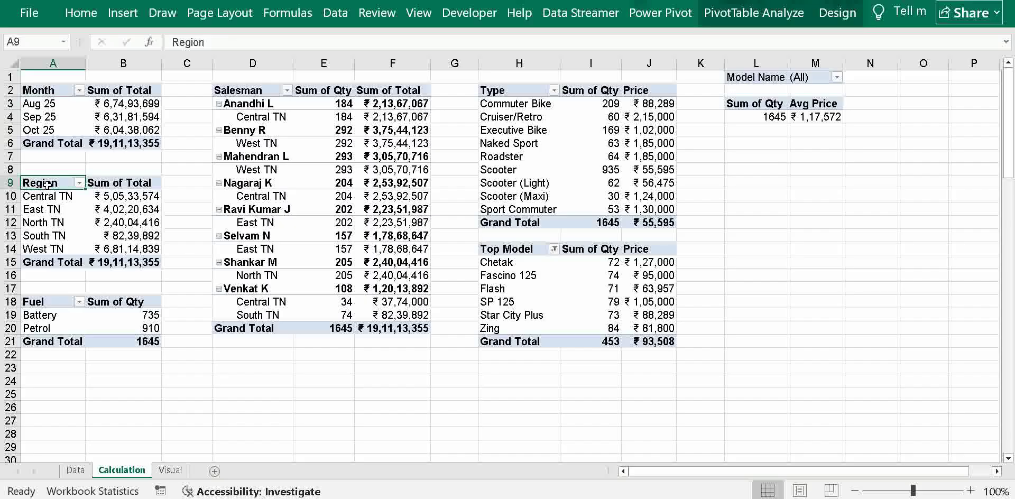
pyautogui.click(122, 13)
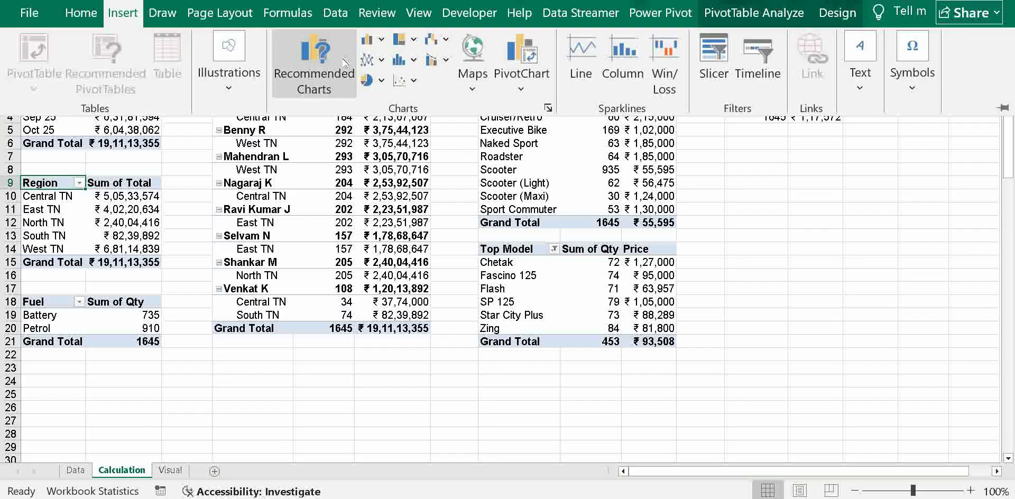
pyautogui.click(343, 62)
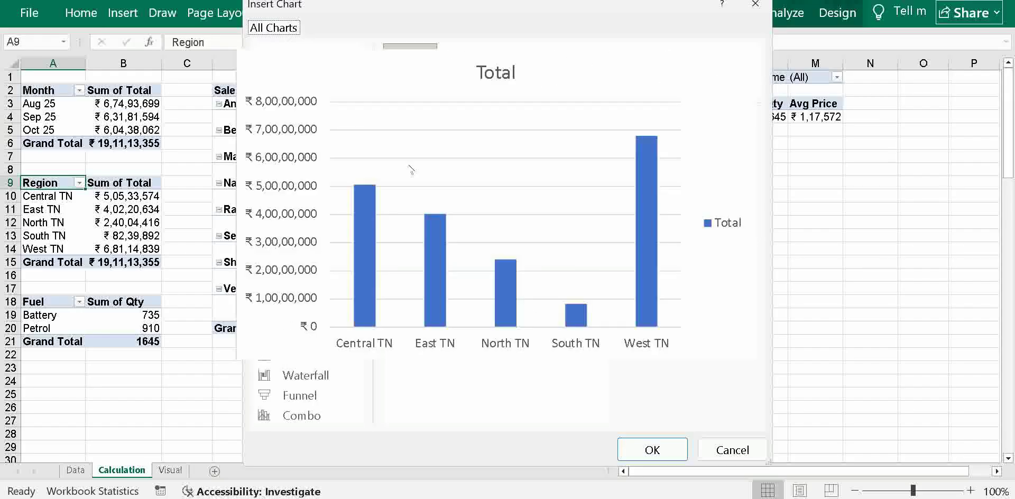
pyautogui.click(650, 450)
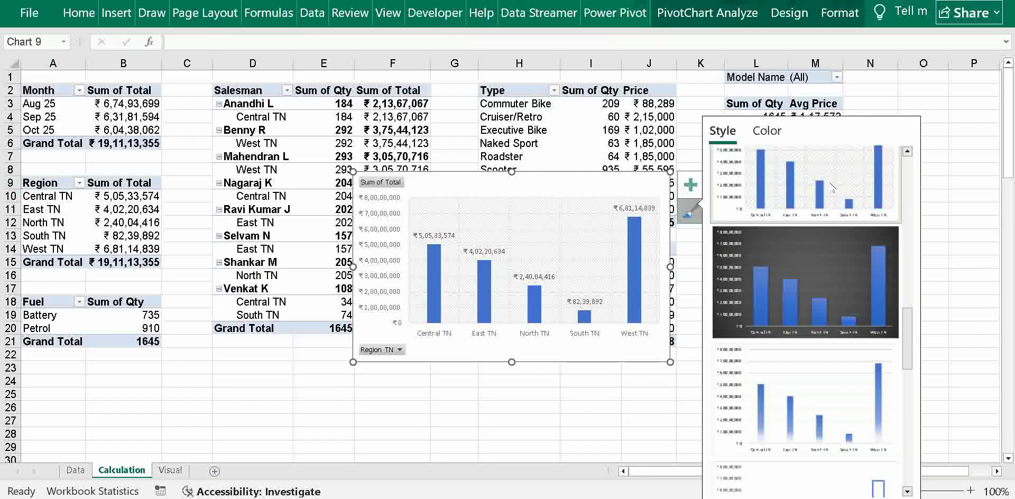
pyautogui.click(804, 280)
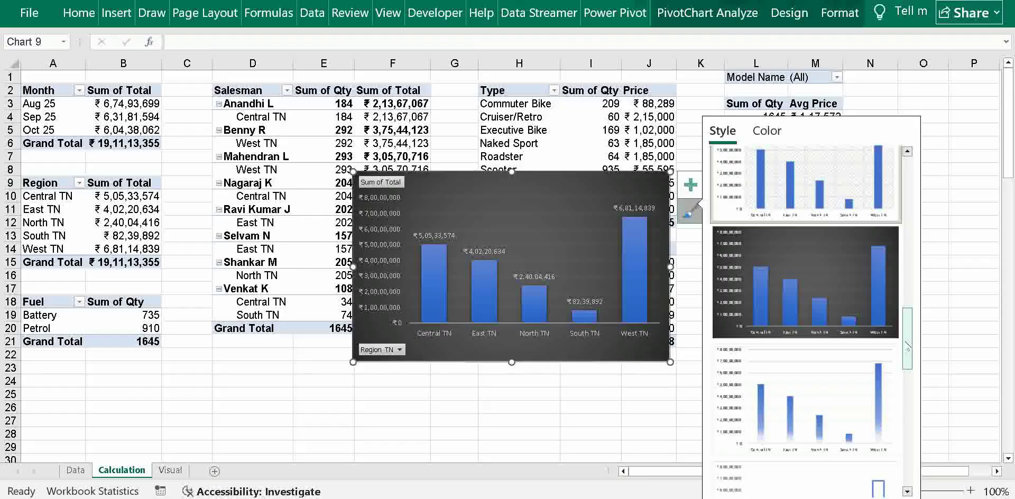
pyautogui.scroll(-1, 906, 346)
# - Move the Region chart to cell G14 of the Visual sheet, below the Month chart, and narrow it to about five and a half columns
pyautogui.click(471, 225)
pyautogui.rightClick(470, 224)
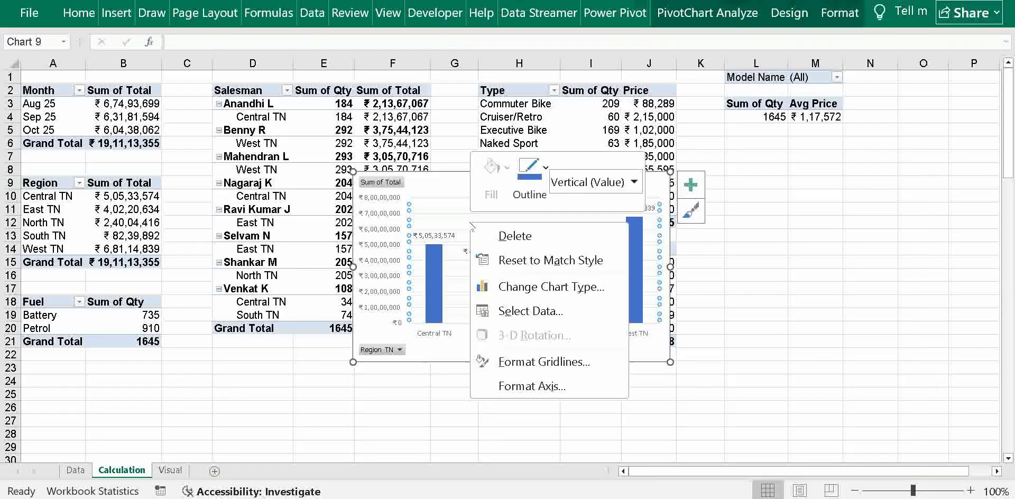
pyautogui.press('Escape')
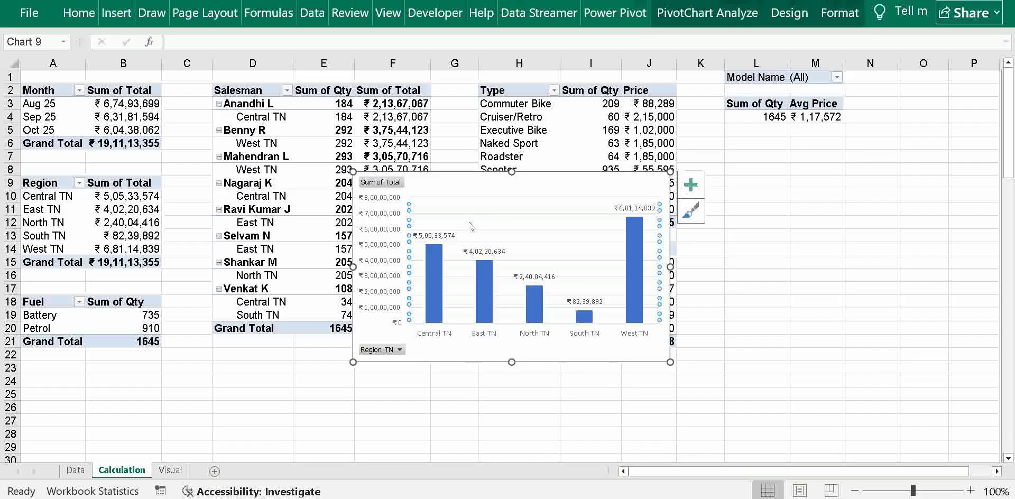
pyautogui.hotkey('ctrl', 'x')
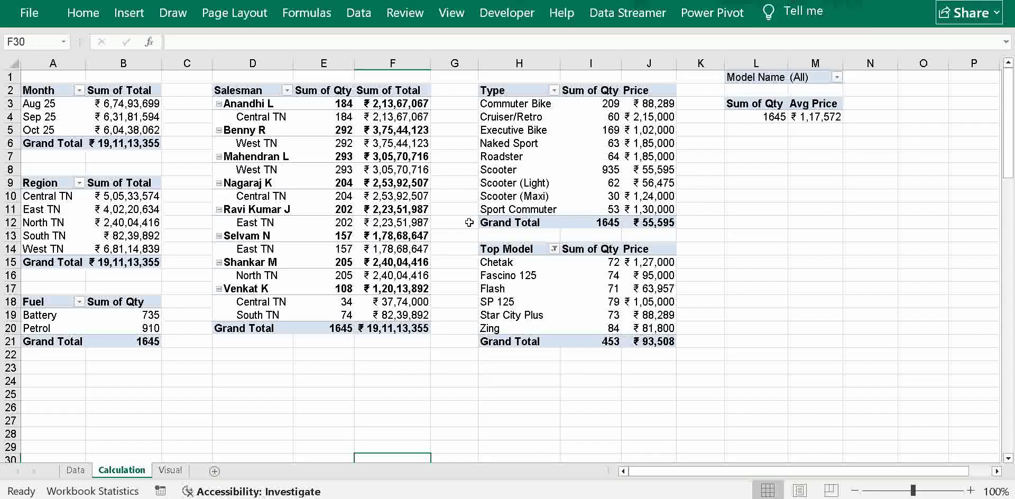
pyautogui.click(170, 469)
pyautogui.hotkey('ctrl', 'v')
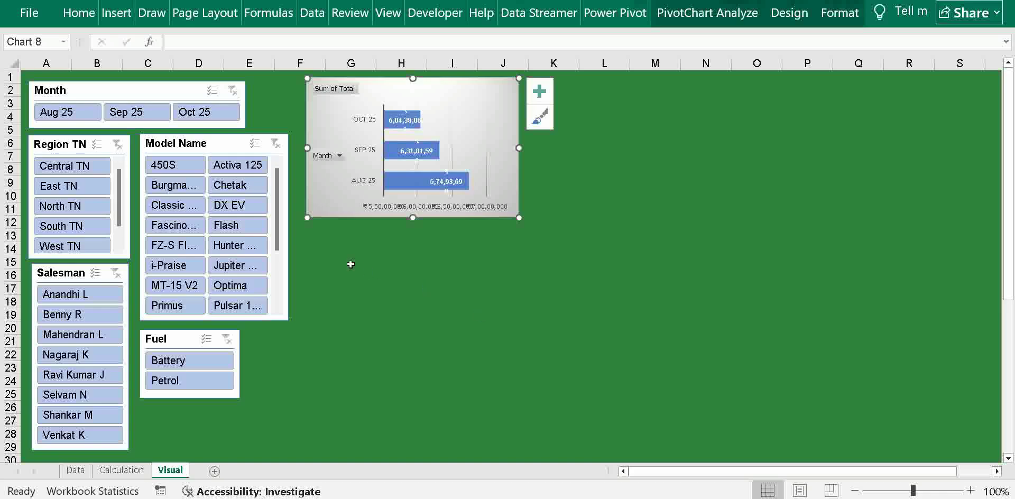
pyautogui.click(317, 244)
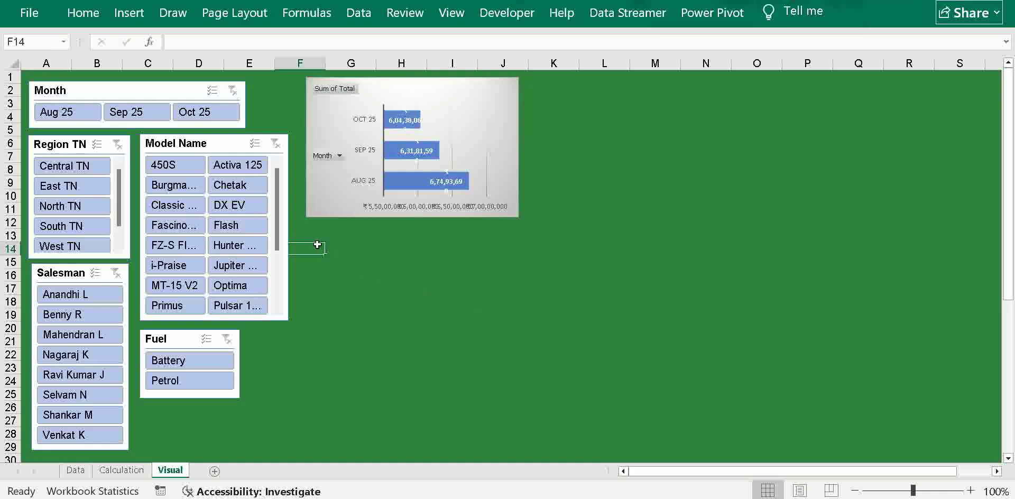
pyautogui.press('Right')
pyautogui.hotkey('ctrl', 'v')
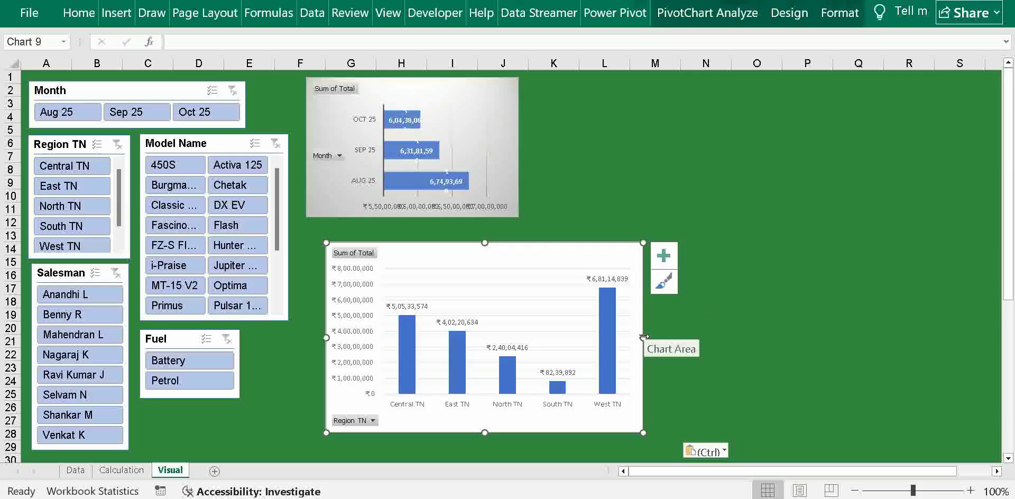
pyautogui.moveTo(633, 349); pyautogui.dragTo(606, 337)
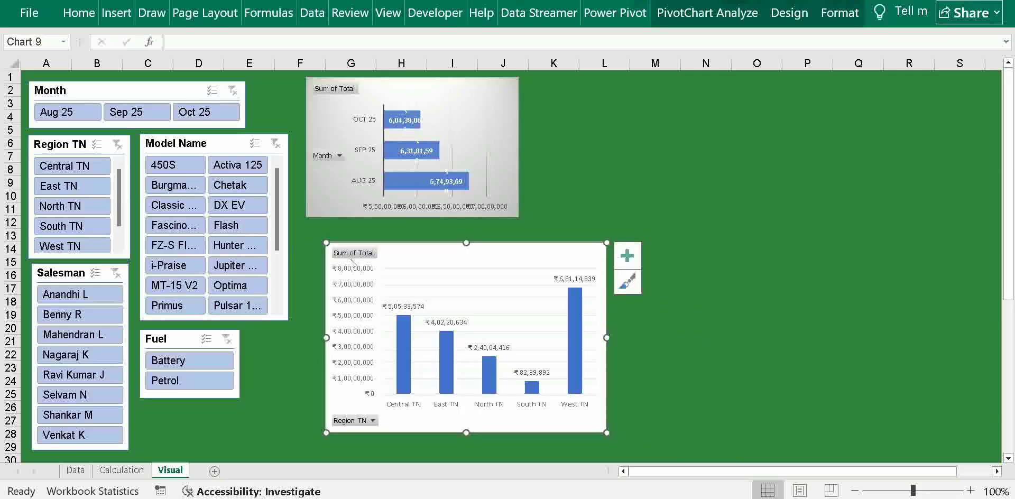
# - Bring up the chart types for the Calculation sheet's Fuel PivotTable and preview the line, bar, area, scatter, map, stock, surface, radar and treemap options
pyautogui.click(132, 471)
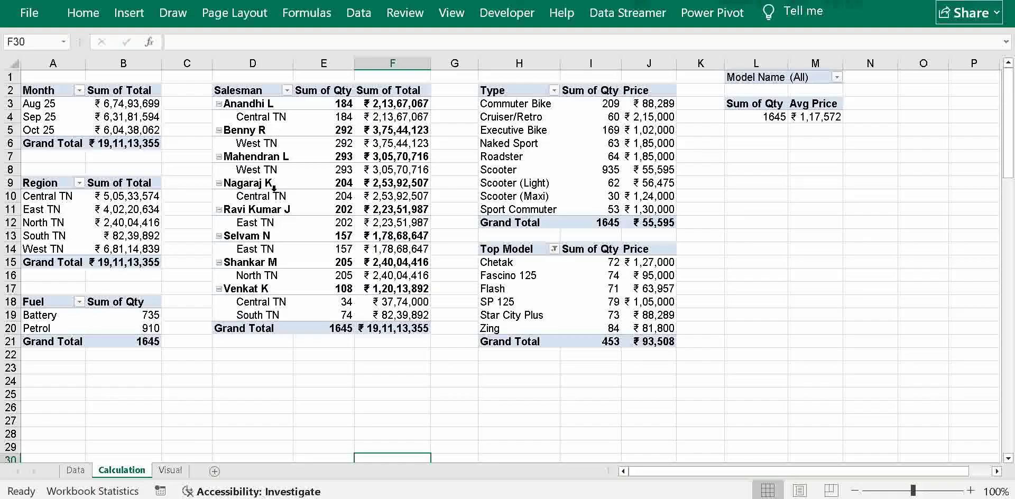
pyautogui.click(37, 314)
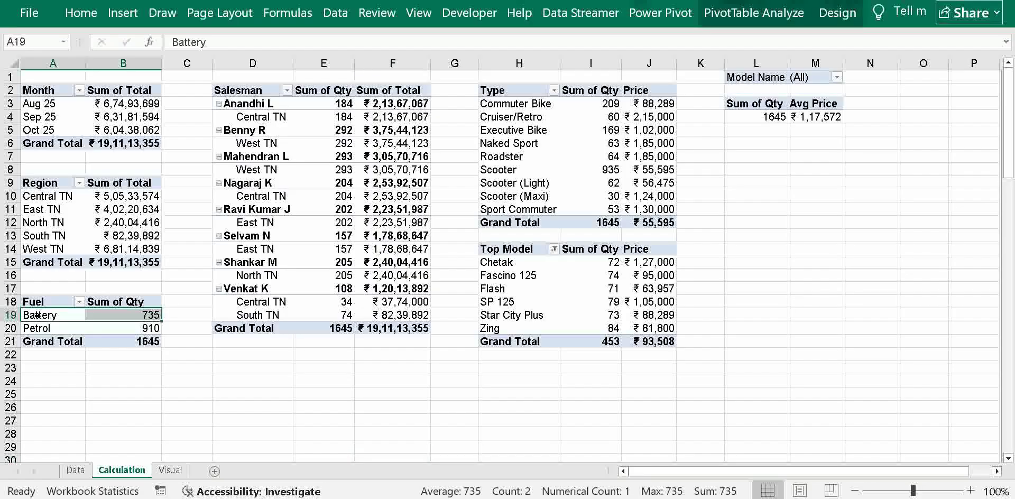
pyautogui.click(122, 13)
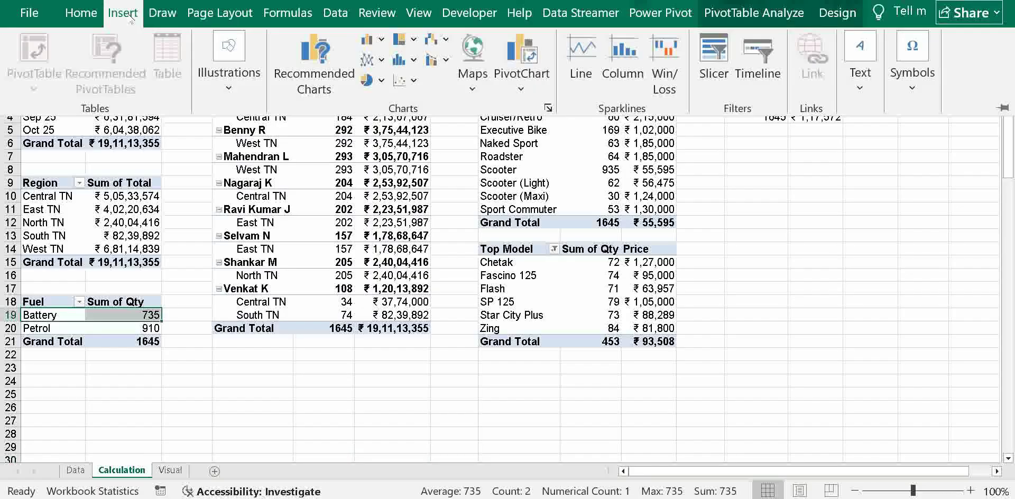
pyautogui.click(299, 65)
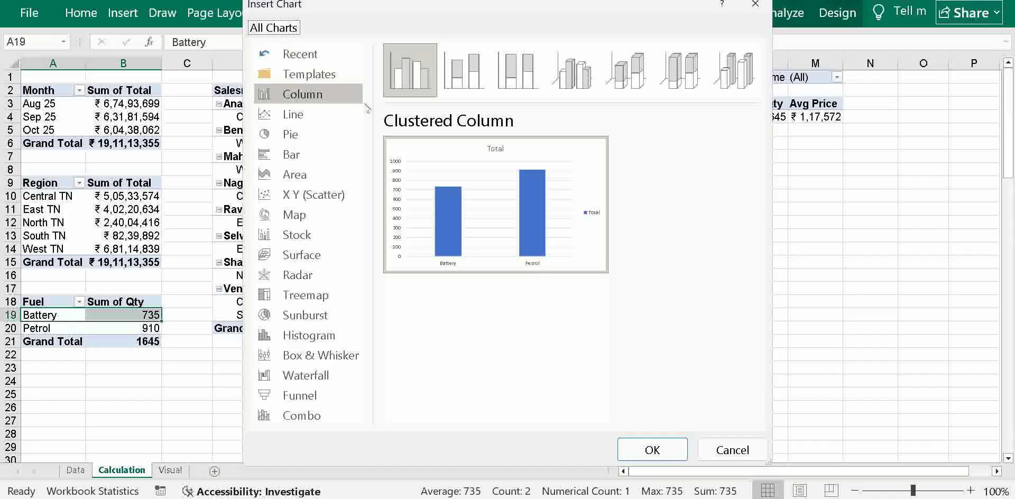
pyautogui.click(328, 117)
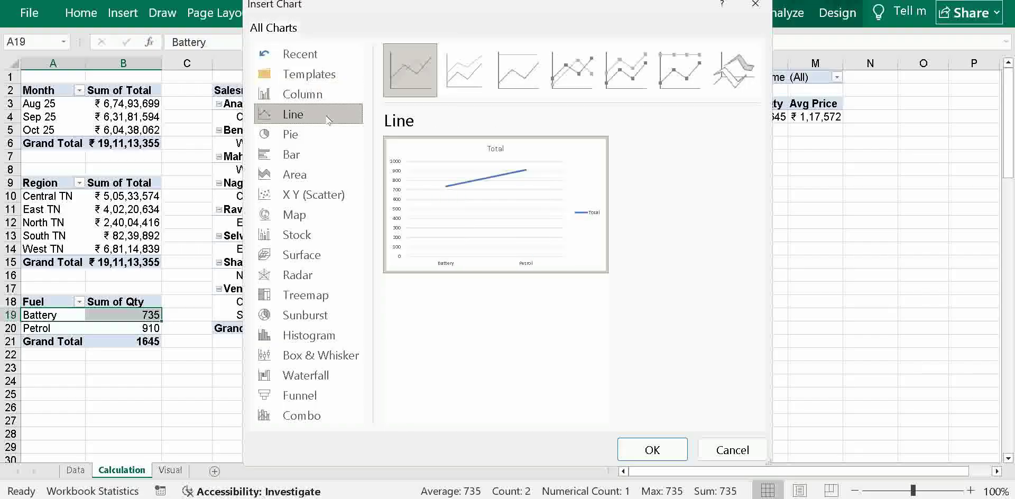
pyautogui.click(312, 155)
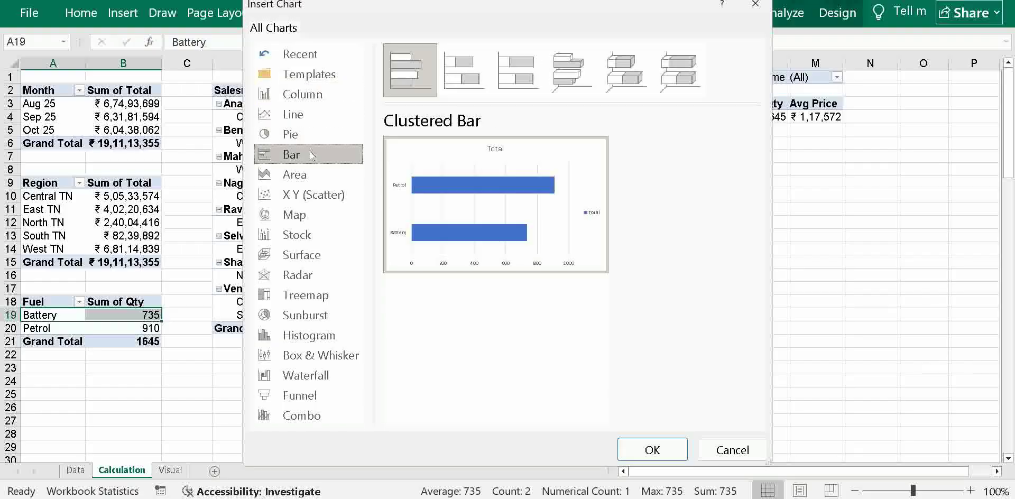
pyautogui.click(308, 177)
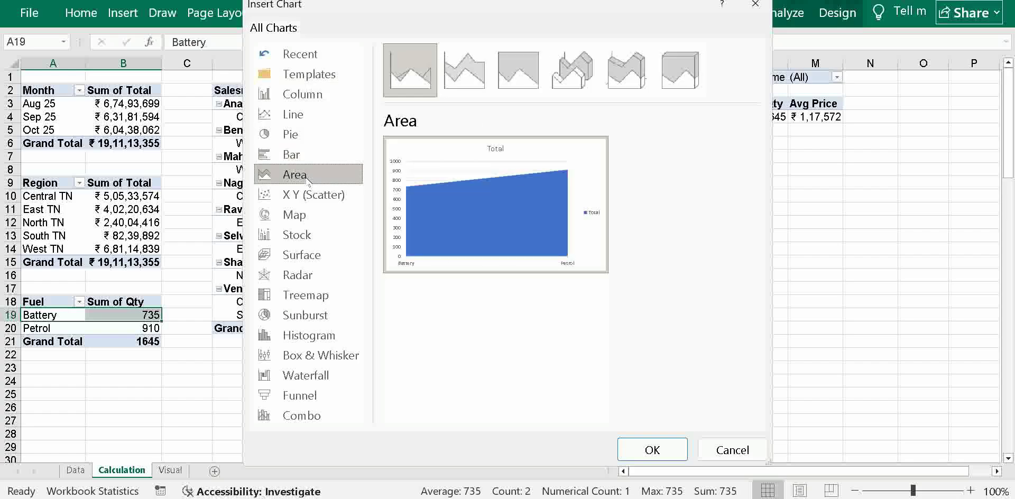
pyautogui.click(313, 199)
pyautogui.click(303, 221)
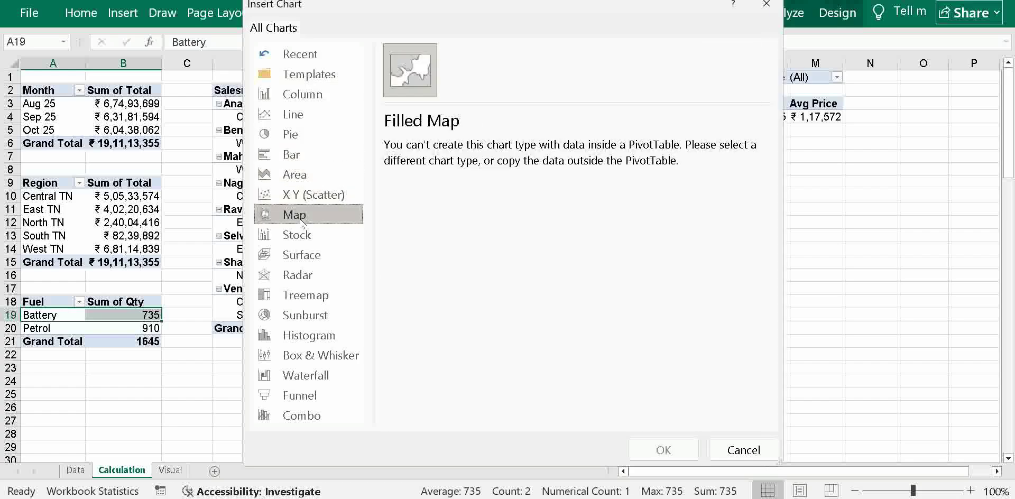
pyautogui.click(299, 236)
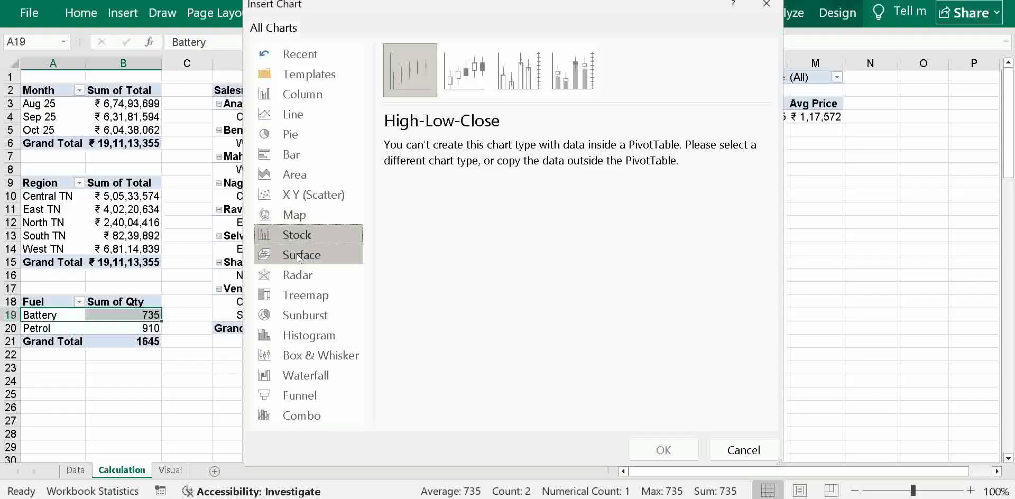
pyautogui.click(299, 256)
pyautogui.click(299, 275)
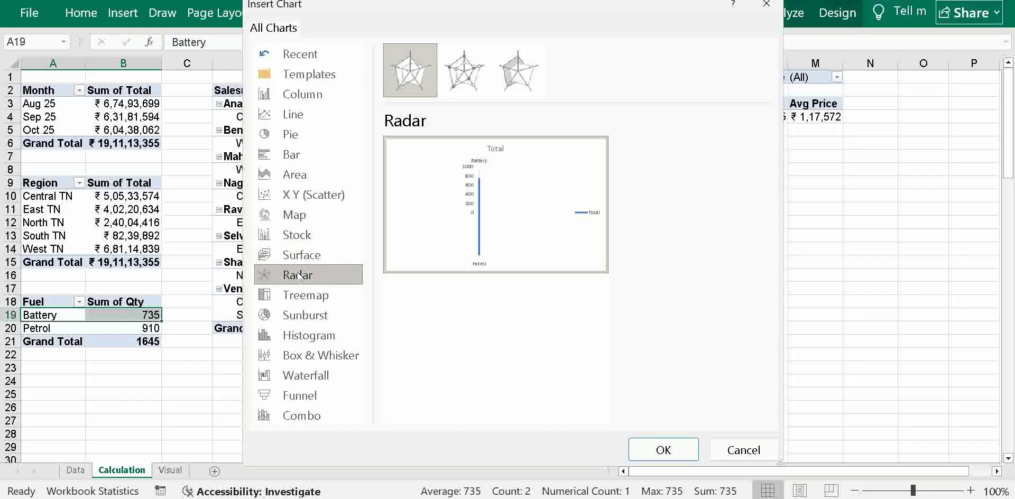
pyautogui.click(302, 295)
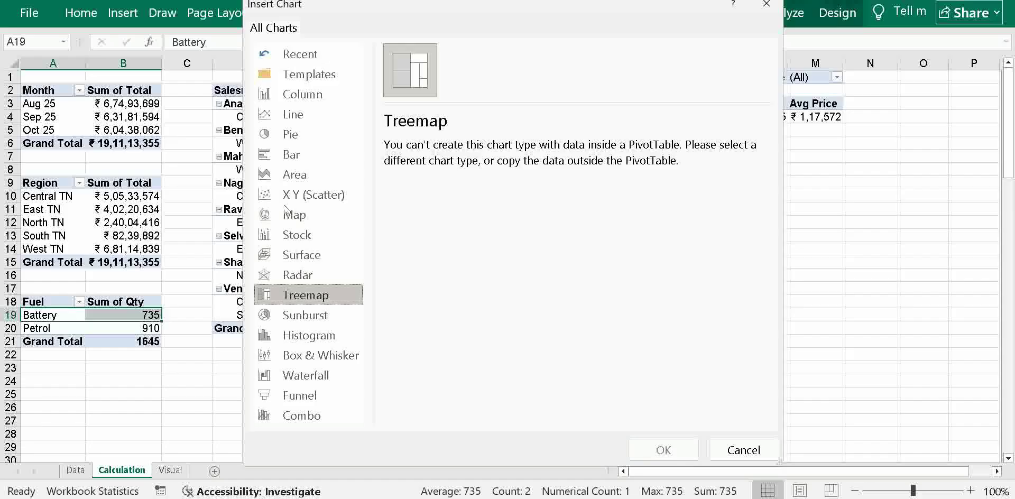
# - Insert a clustered column chart from the Fuel PivotTable and delete its legend and title
pyautogui.click(297, 94)
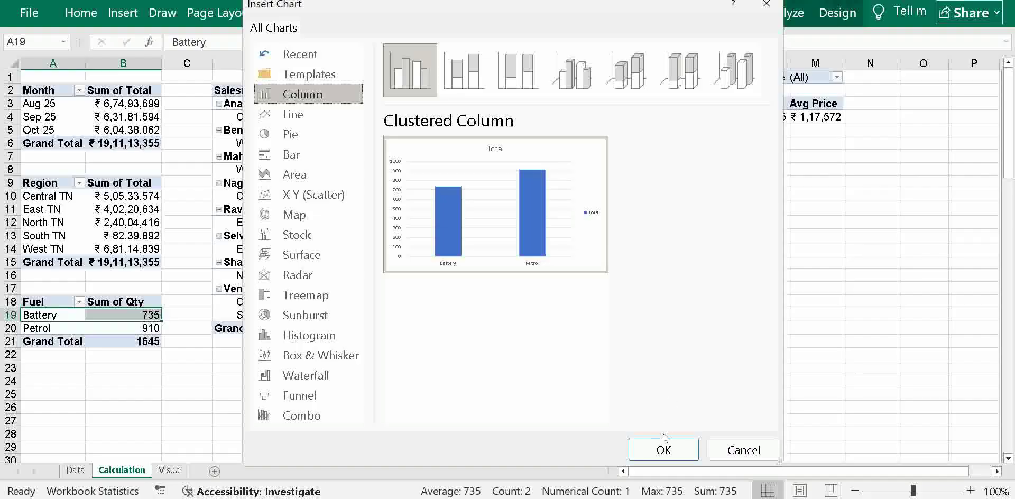
pyautogui.click(664, 452)
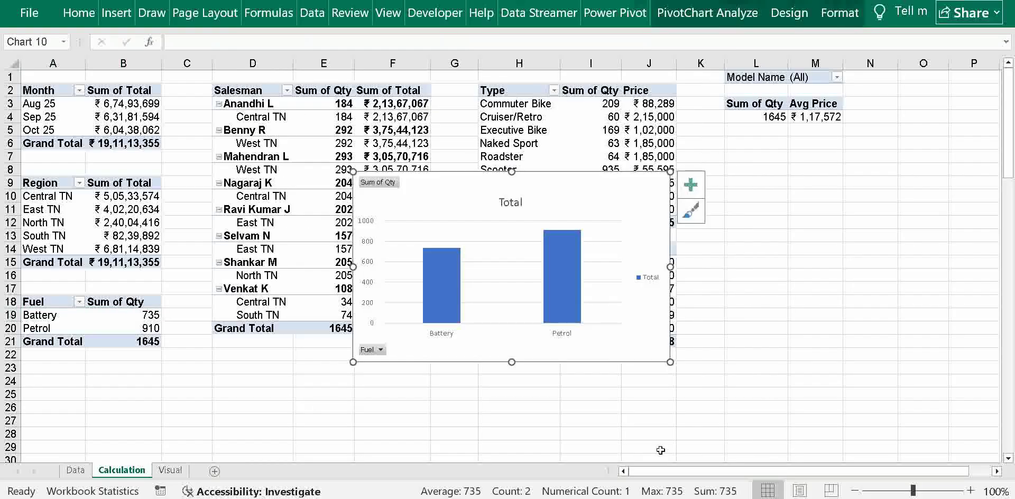
pyautogui.click(648, 283)
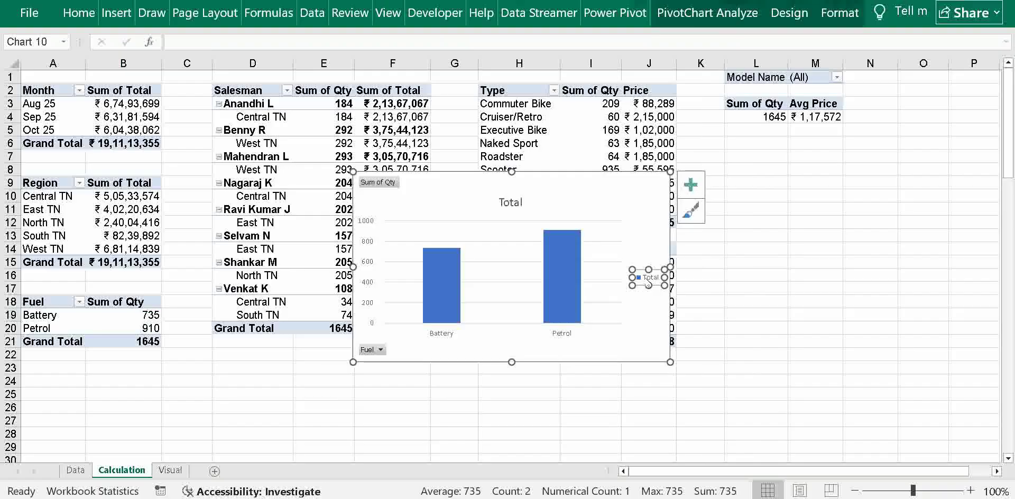
pyautogui.press('Delete')
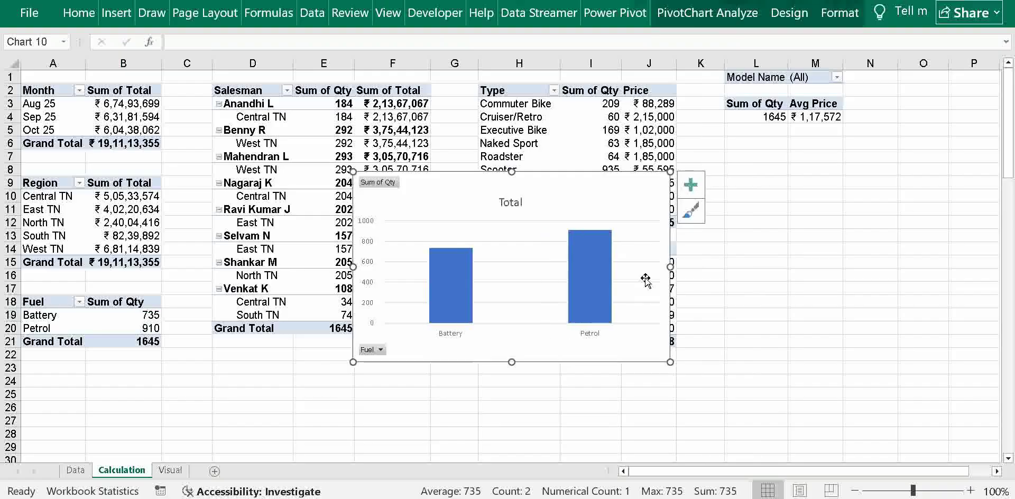
pyautogui.click(513, 201)
pyautogui.press('Delete')
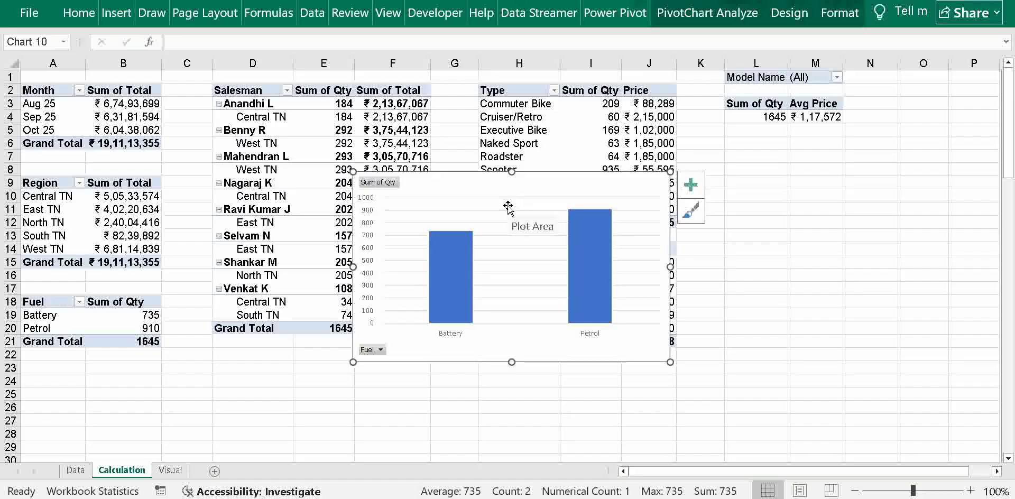
# - Cut the Fuel chart from the Calculation sheet and paste it at cell K2 of the Visual sheet
pyautogui.hotkey('ctrl', 'x')
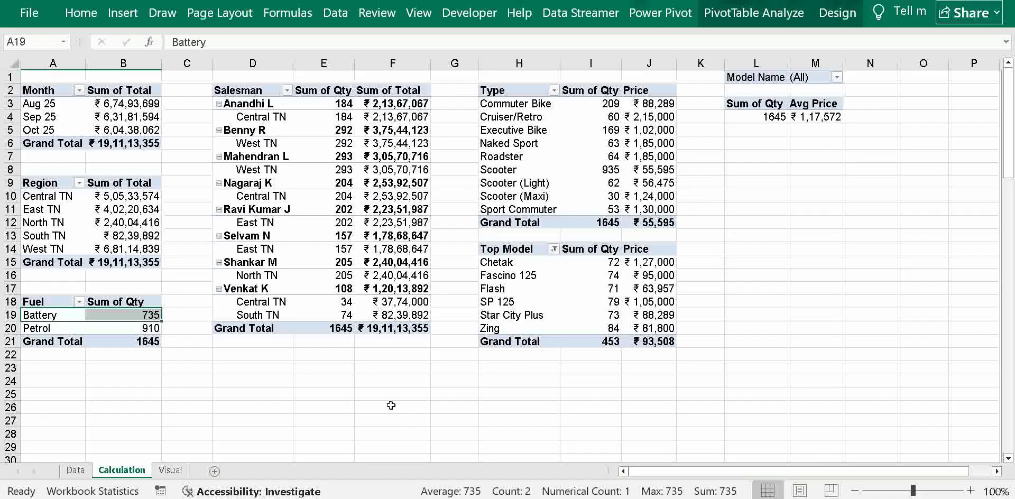
pyautogui.click(170, 470)
pyautogui.hotkey('ctrl', 'v')
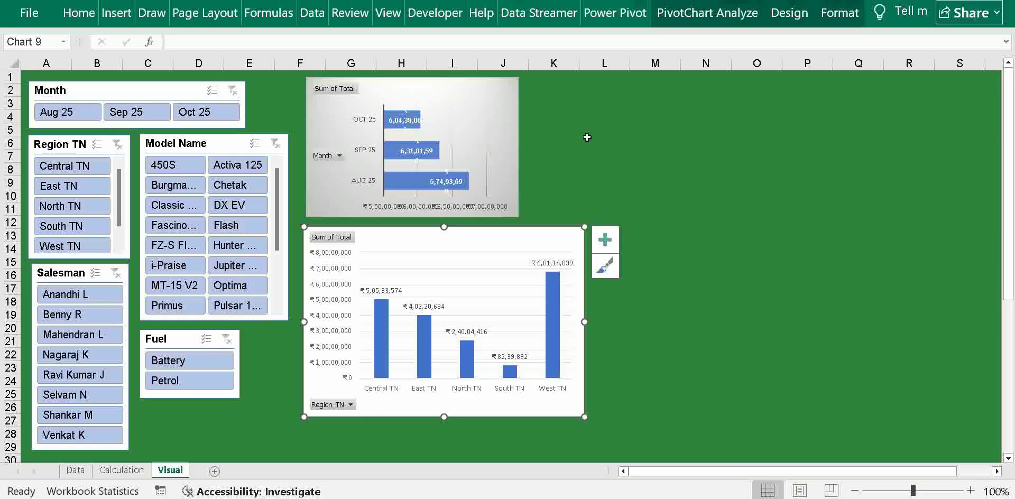
pyautogui.click(593, 107)
pyautogui.press('Up')
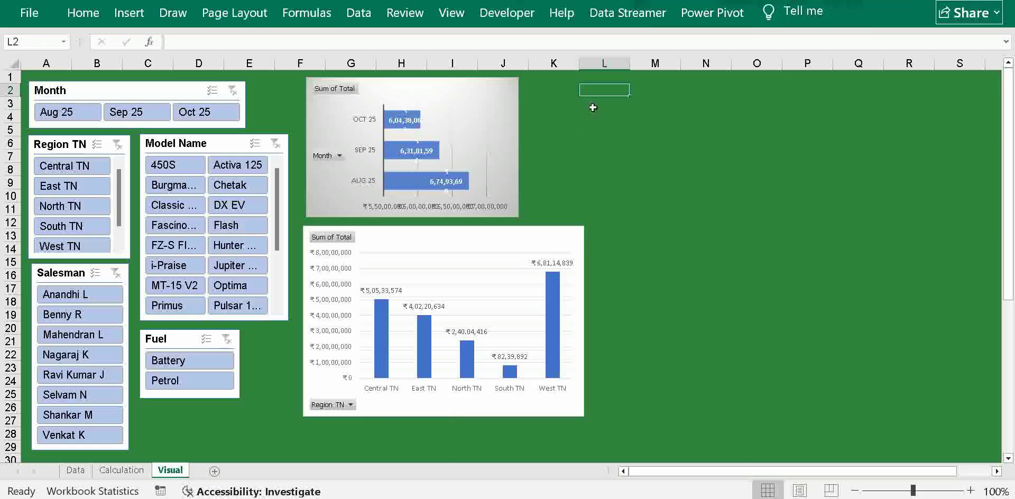
pyautogui.press('Left')
pyautogui.hotkey('ctrl', 'v')
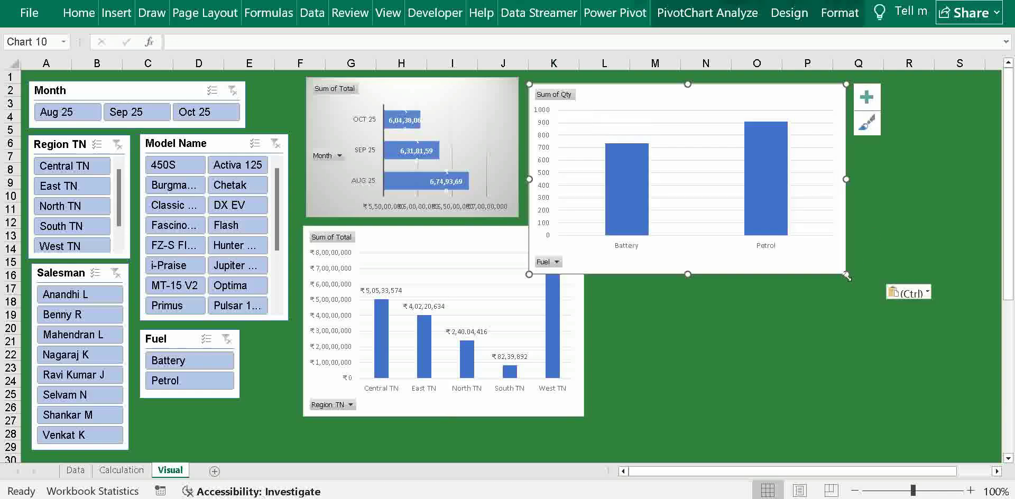
# - Shrink the Fuel chart to just under five columns by about ten rows, matching the Month chart's height, and deselect it
pyautogui.moveTo(846, 275); pyautogui.dragTo(778, 220)
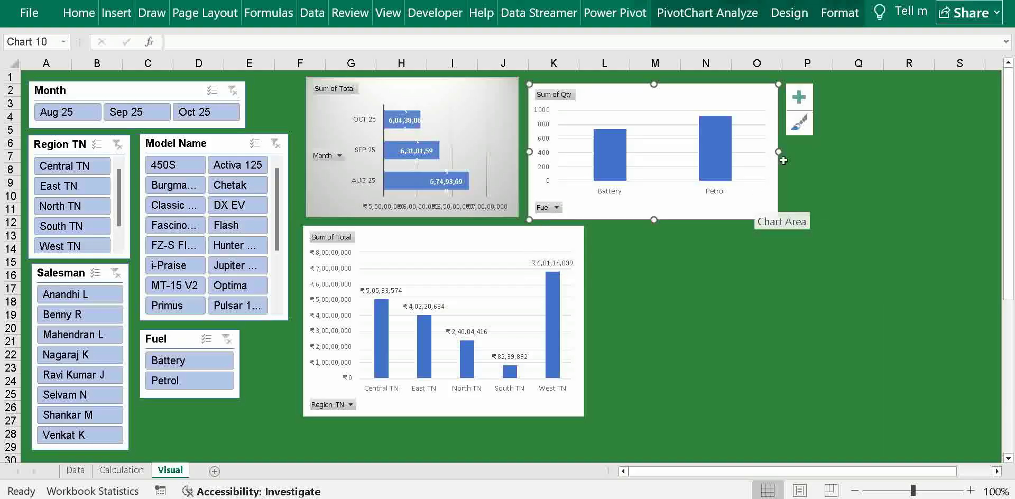
pyautogui.moveTo(780, 150); pyautogui.dragTo(770, 152)
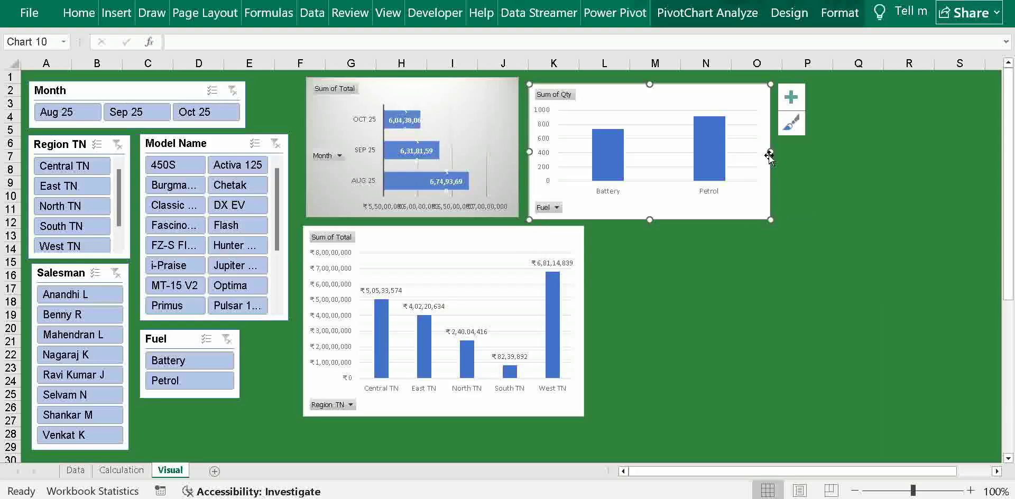
pyautogui.click(714, 285)
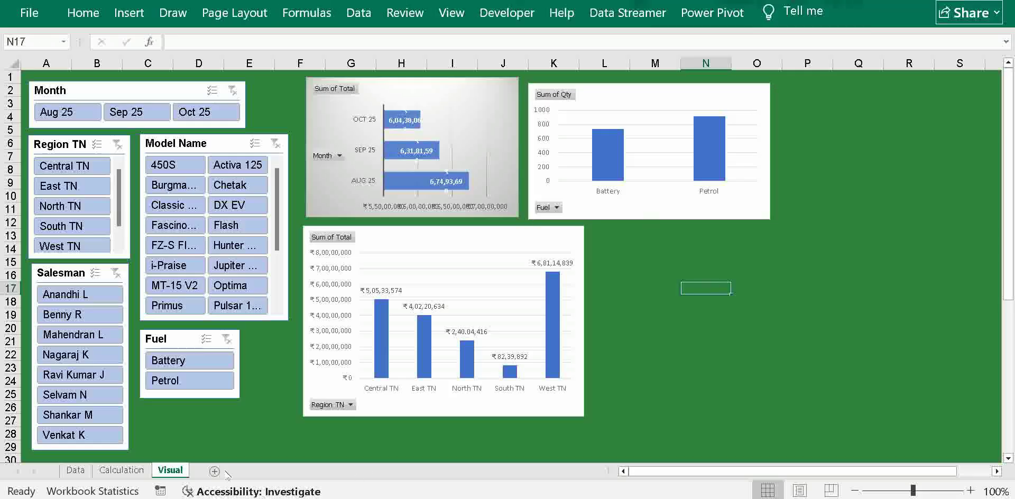
# - Insert a clustered column chart from the Salesman PivotTable on the Calculation sheet
pyautogui.click(127, 470)
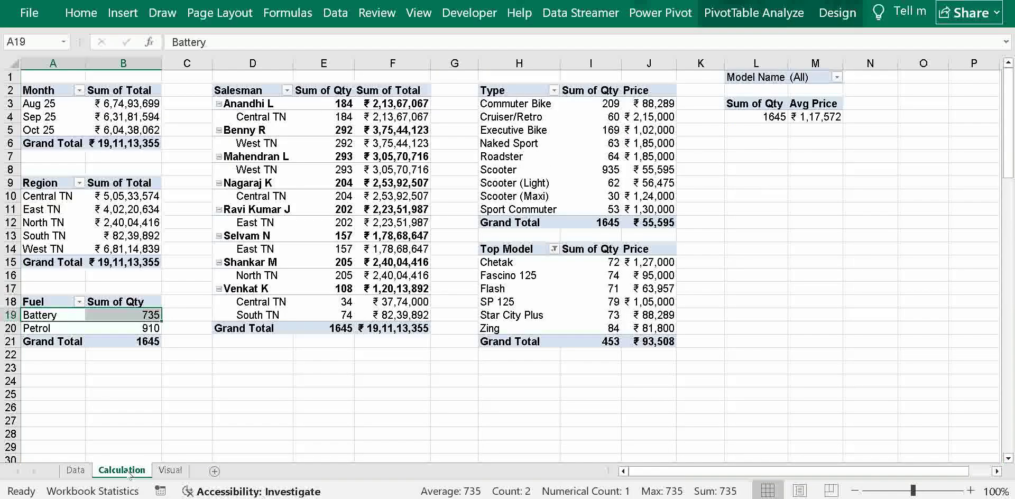
pyautogui.click(297, 166)
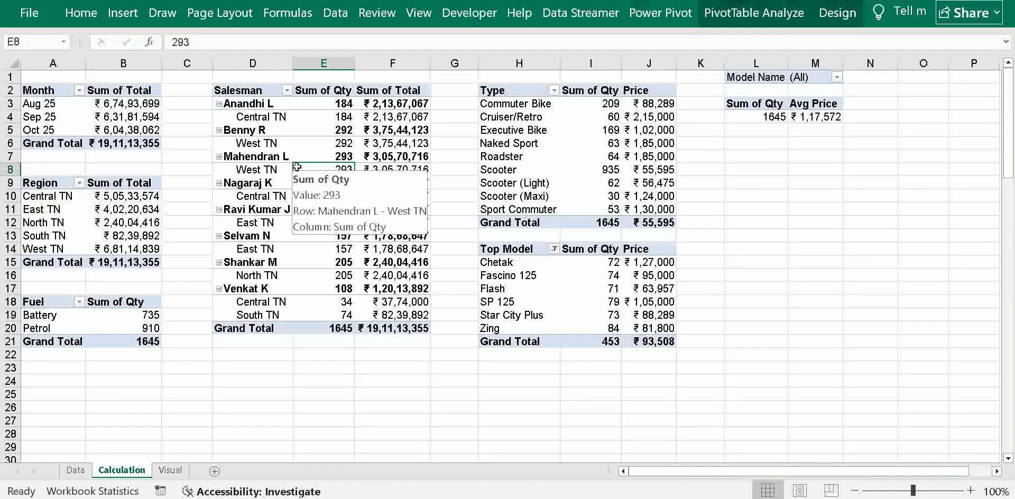
pyautogui.click(119, 18)
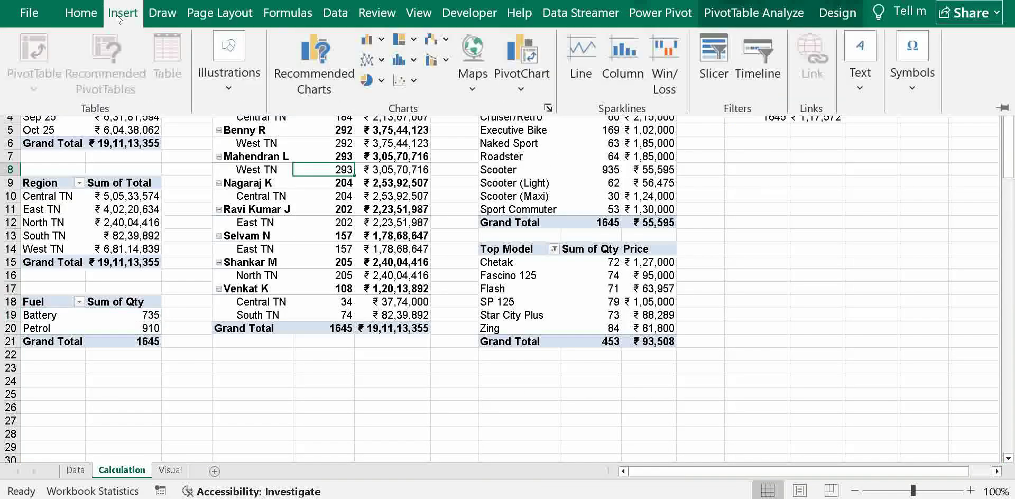
pyautogui.click(314, 77)
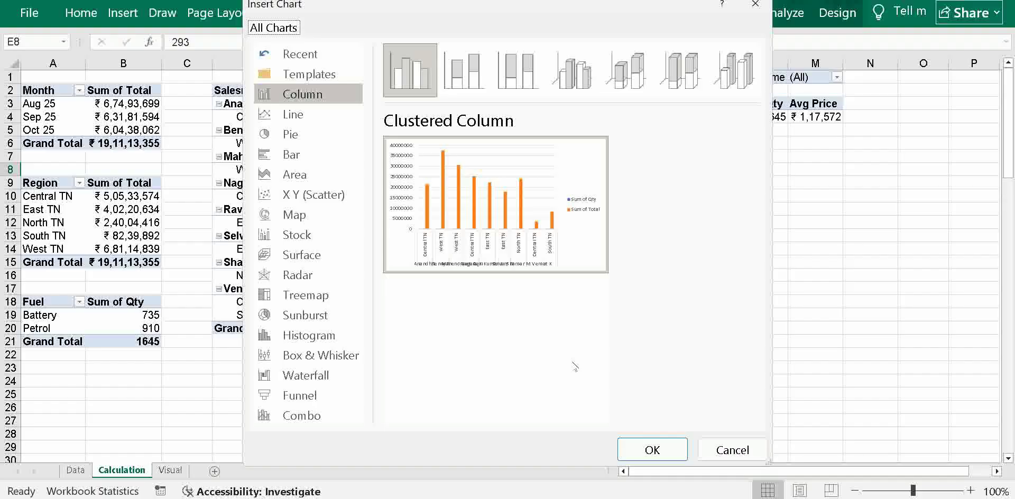
pyautogui.click(649, 450)
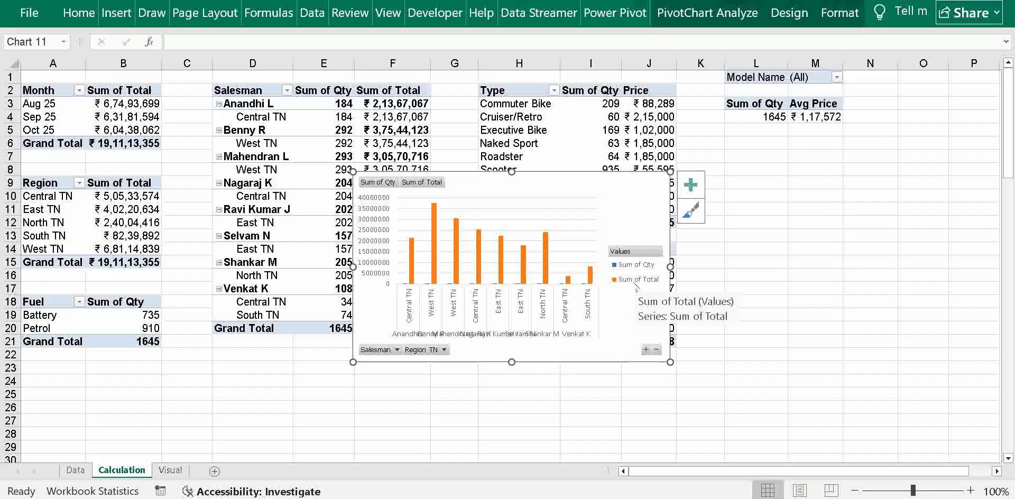
# - Move the Salesman chart to the Visual sheet and place it beside the Region chart, below the Fuel chart
pyautogui.rightClick(578, 197)
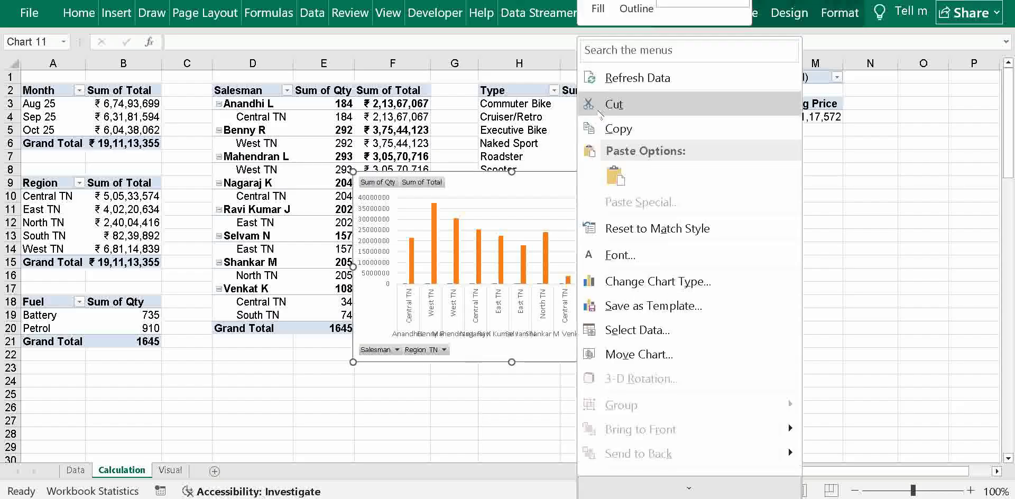
pyautogui.click(613, 104)
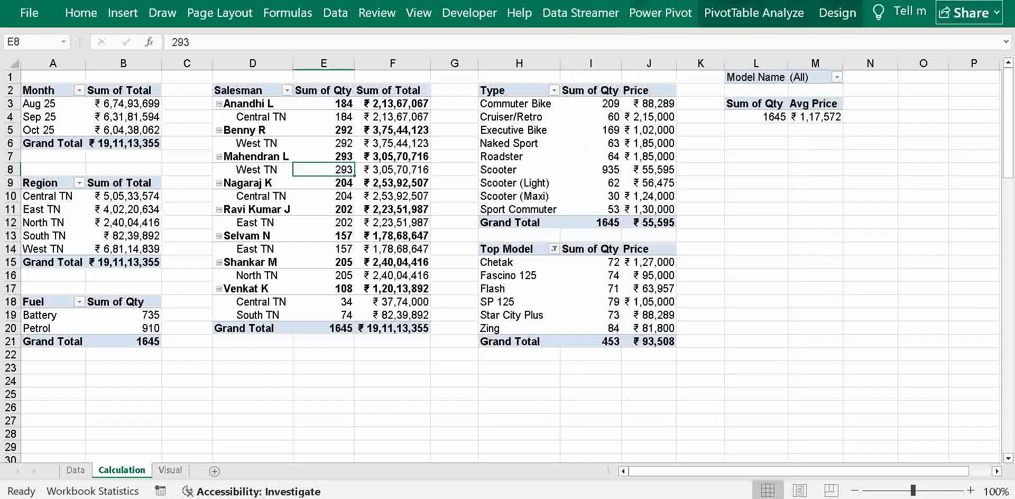
pyautogui.click(169, 471)
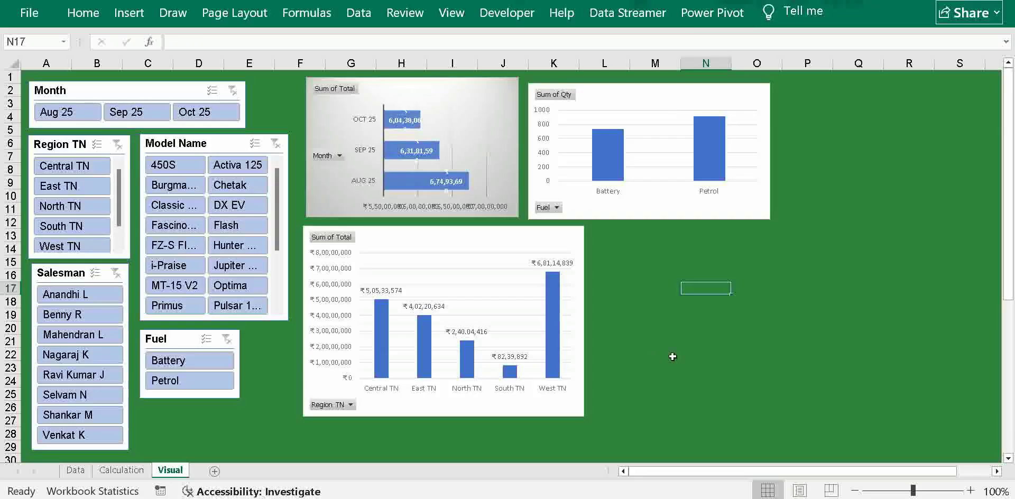
pyautogui.hotkey('ctrl', 'v')
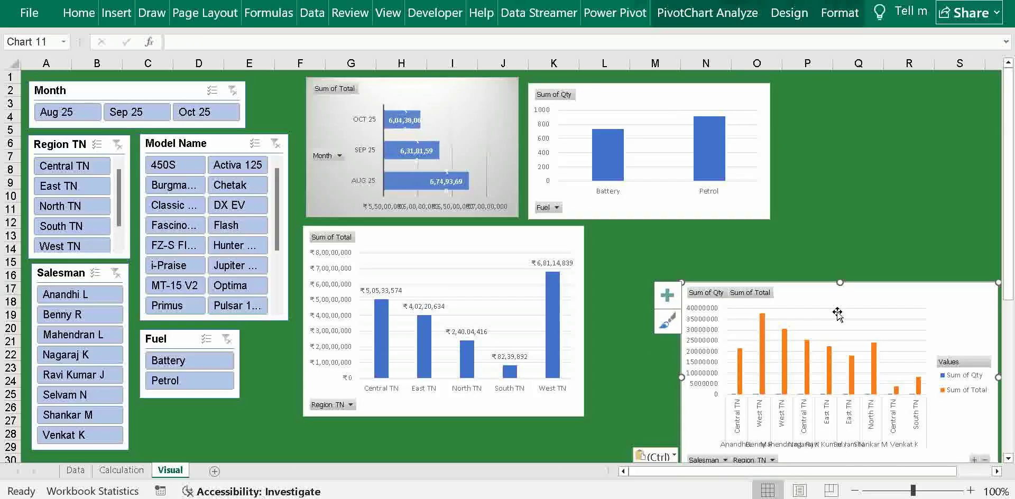
pyautogui.moveTo(837, 304)
pyautogui.mouseDown()
pyautogui.moveTo(785, 282)
pyautogui.moveTo(752, 248)
pyautogui.mouseUp()
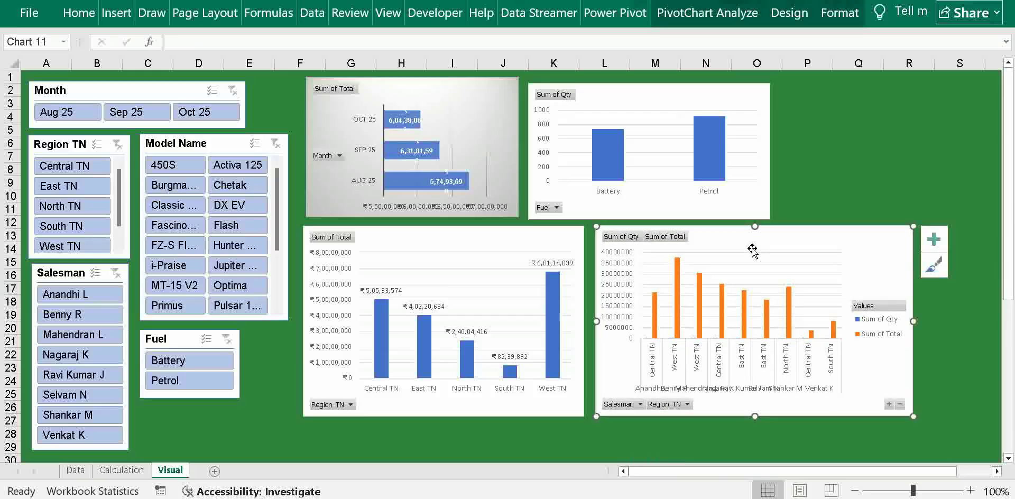
# - Connect the Region TN slicer to PivotTable2 and PivotTable9 in its report connections
pyautogui.rightClick(66, 210)
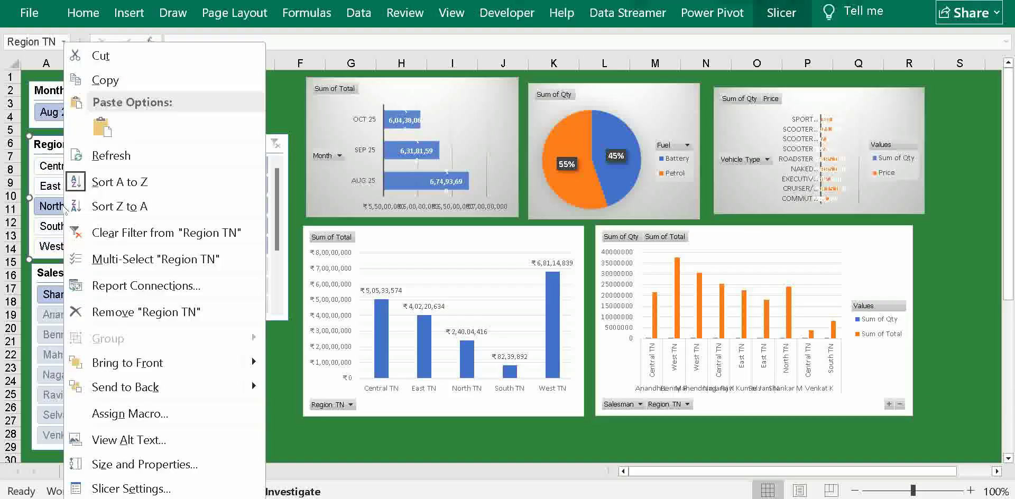
pyautogui.click(129, 286)
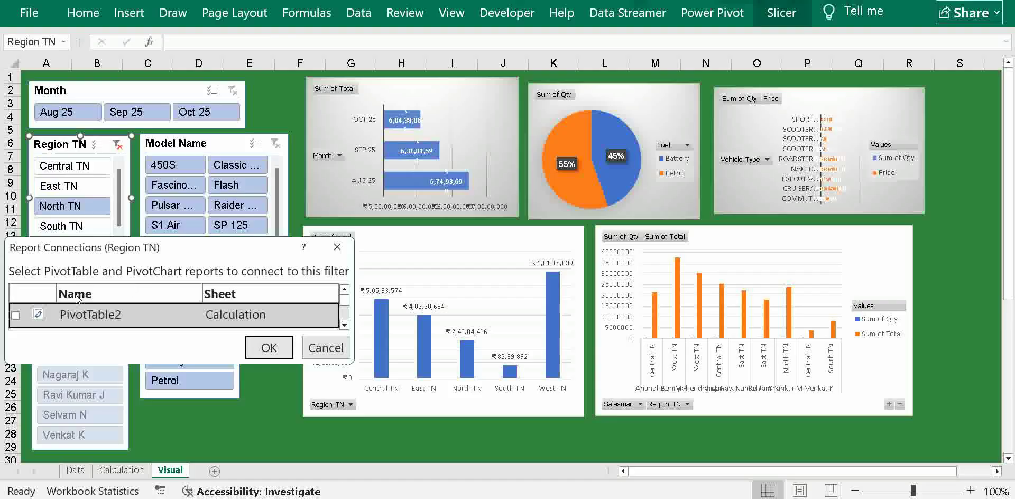
pyautogui.click(15, 316)
pyautogui.scroll(-1, 346, 317)
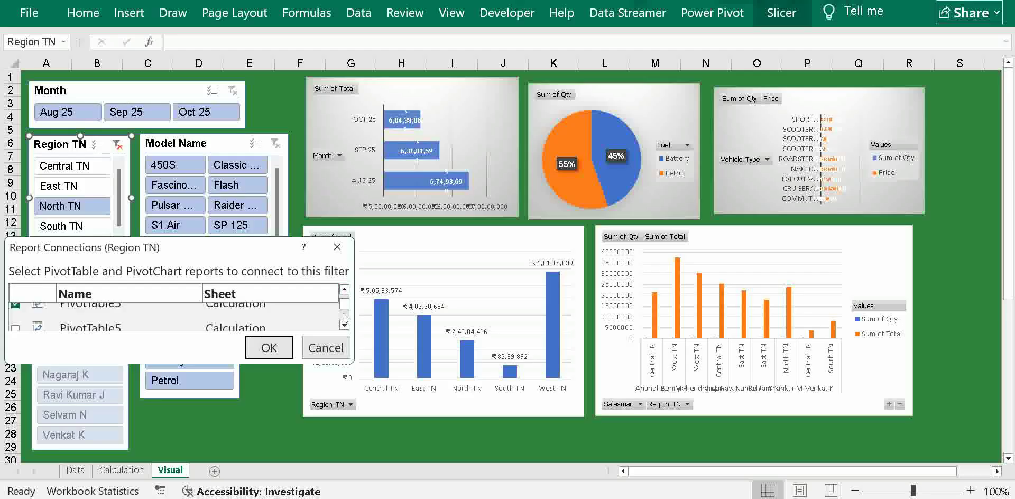
pyautogui.moveTo(344, 305); pyautogui.dragTo(346, 325)
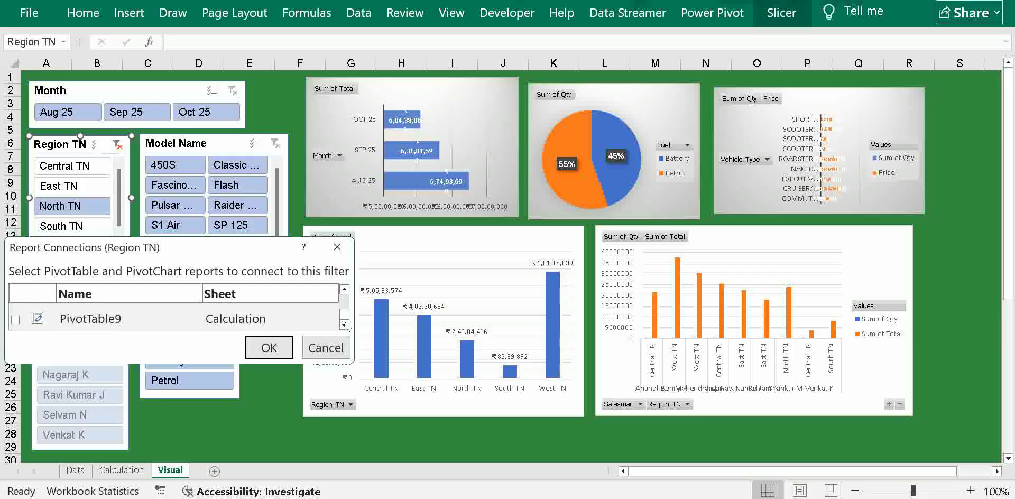
pyautogui.click(15, 319)
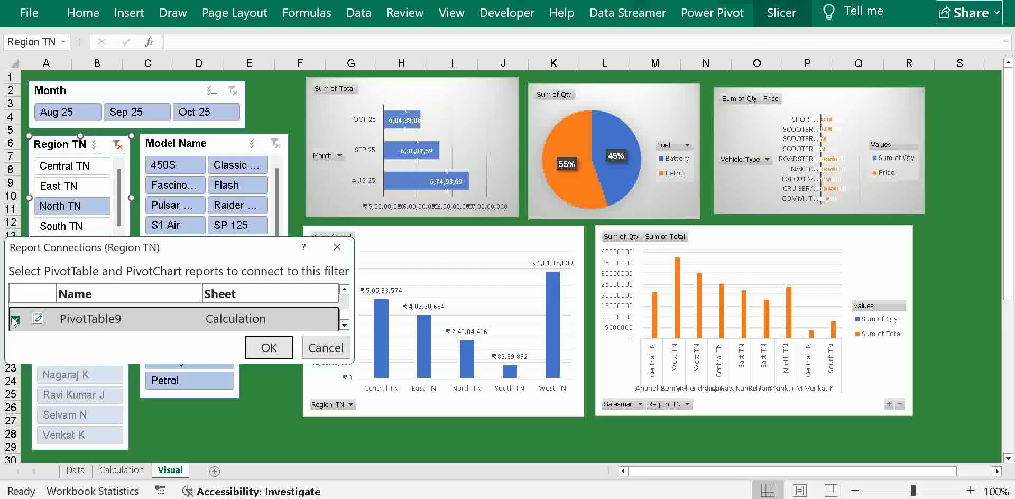
# - Add PivotTable8 and PivotTable7 to the Region TN slicer's report connections
pyautogui.click(344, 290)
pyautogui.click(344, 290)
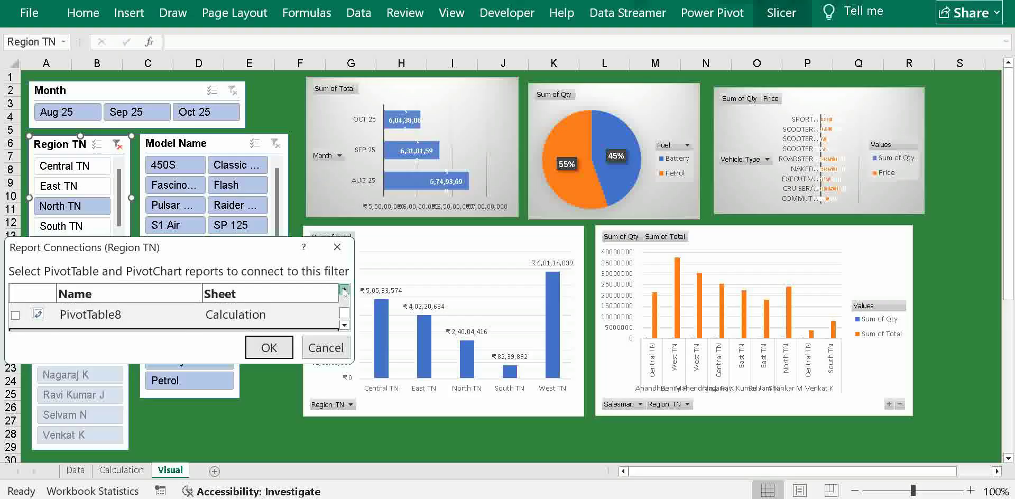
pyautogui.click(15, 316)
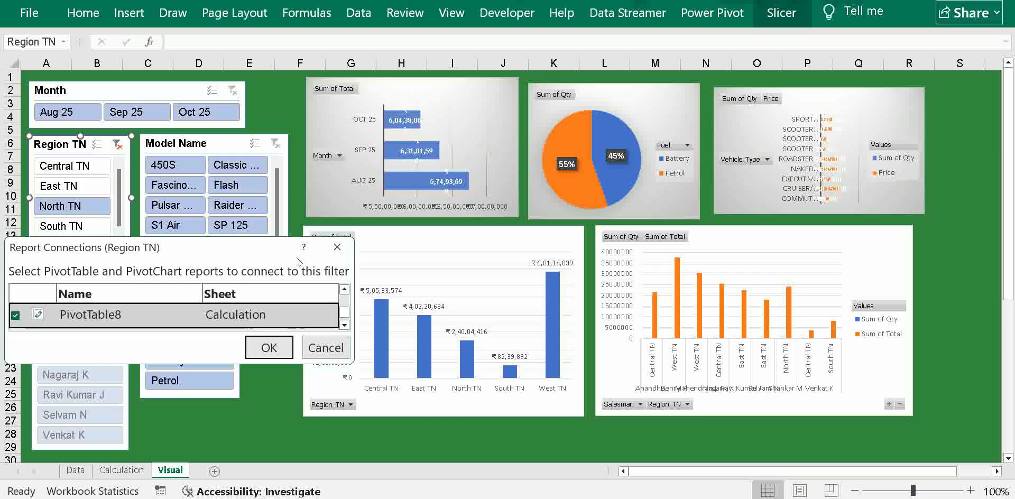
pyautogui.click(344, 289)
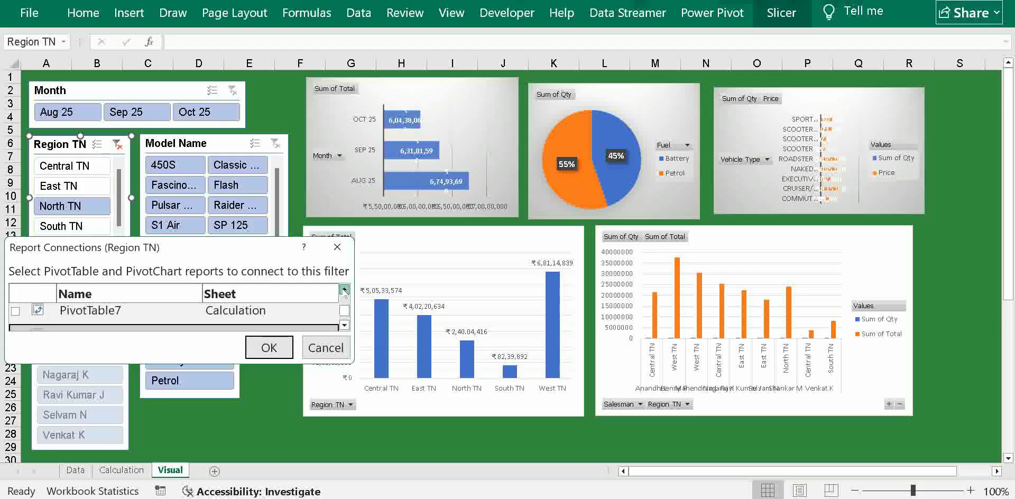
pyautogui.click(15, 321)
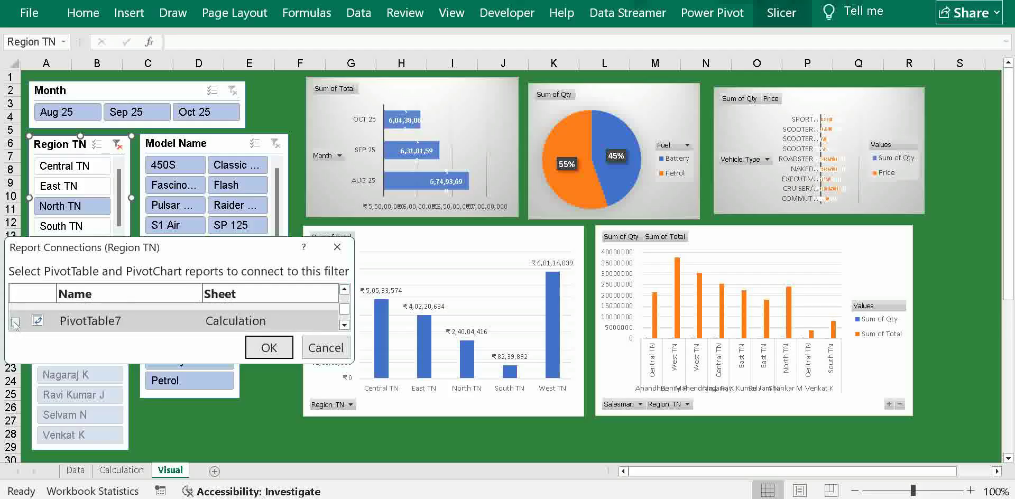
# - Add PivotTable6 and PivotTable5 to the Region TN slicer's report connections and apply the selection
pyautogui.click(344, 290)
pyautogui.click(344, 290)
pyautogui.click(85, 315)
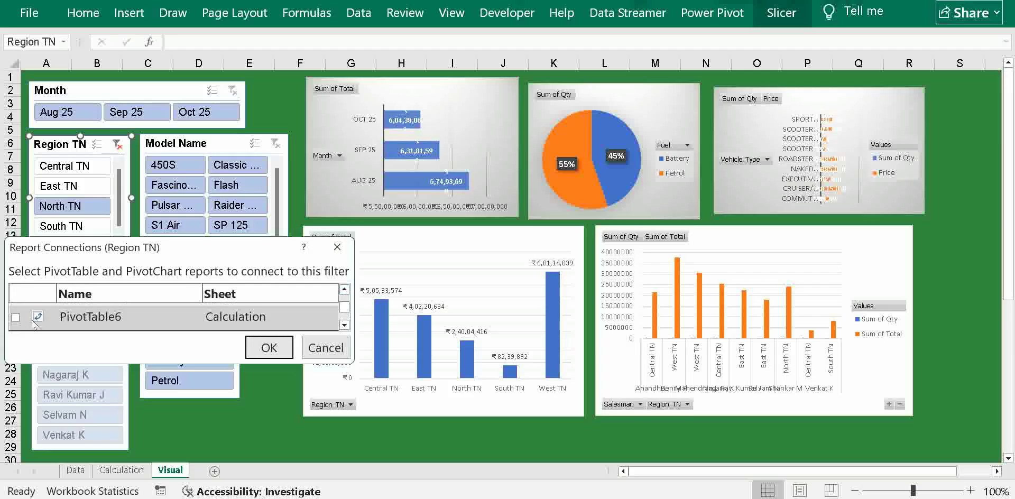
pyautogui.click(15, 319)
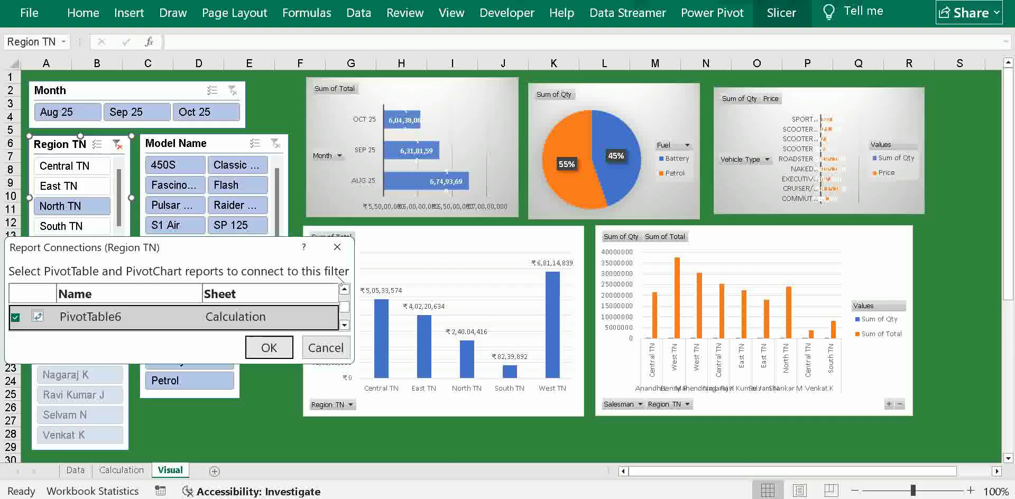
pyautogui.click(344, 290)
pyautogui.click(344, 289)
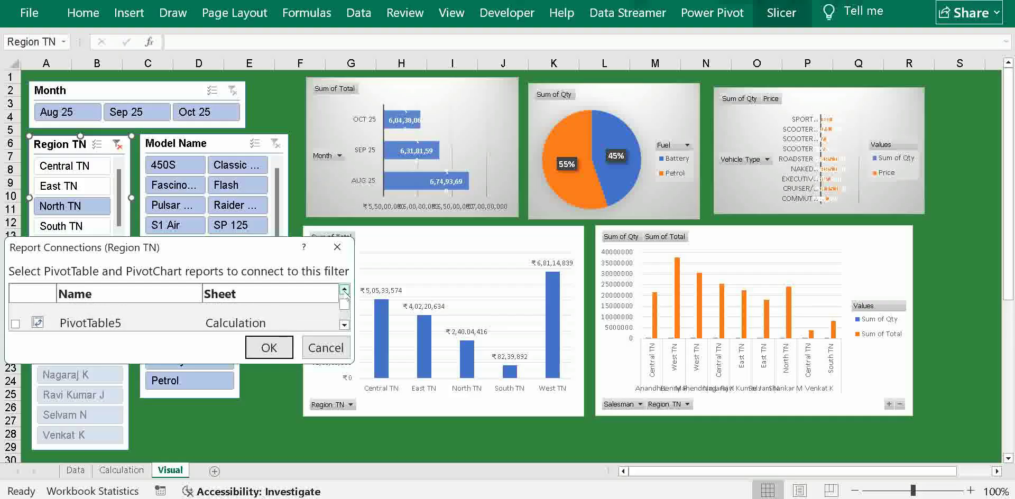
pyautogui.doubleClick(150, 317)
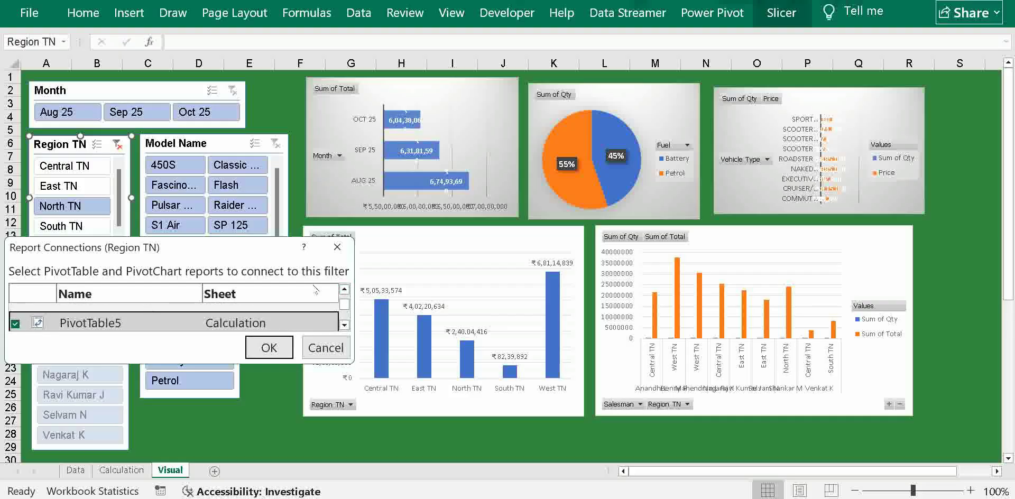
pyautogui.click(344, 289)
pyautogui.click(344, 290)
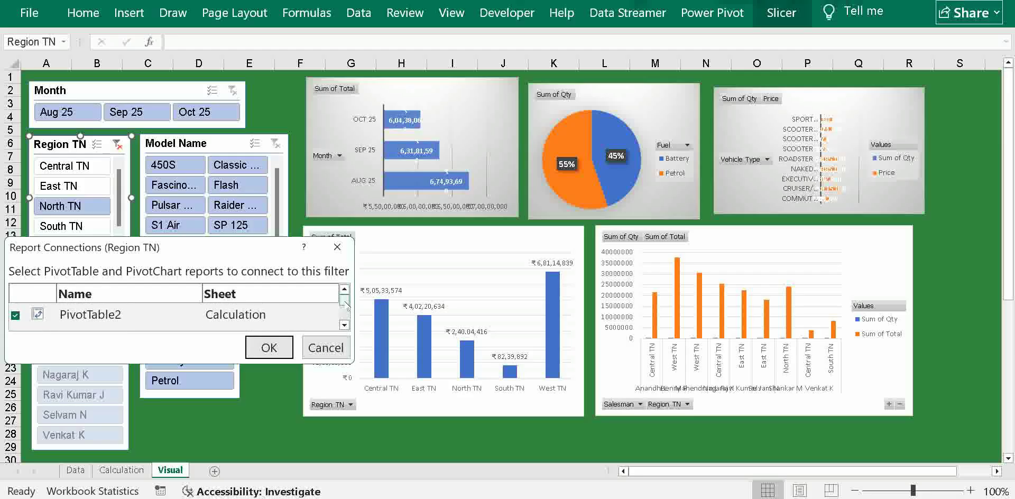
pyautogui.moveTo(344, 300); pyautogui.dragTo(347, 331)
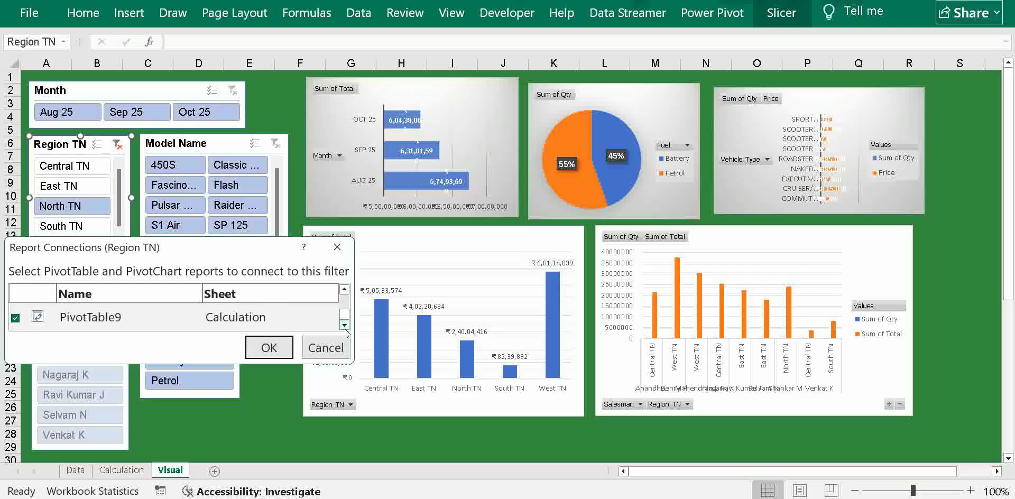
pyautogui.click(269, 347)
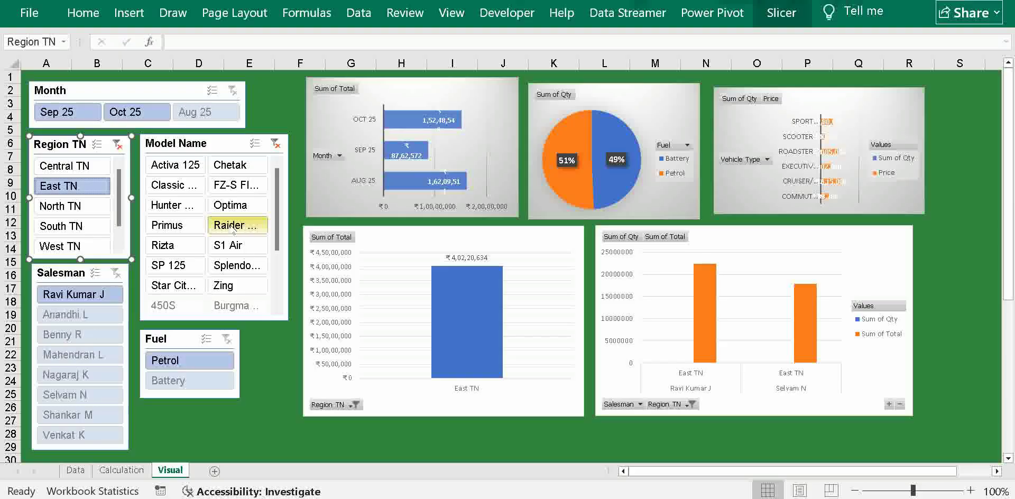
# - Test the slicers by filtering Region TN to South TN and Central TN, and Month to Aug 25 and Sep 25
pyautogui.click(86, 229)
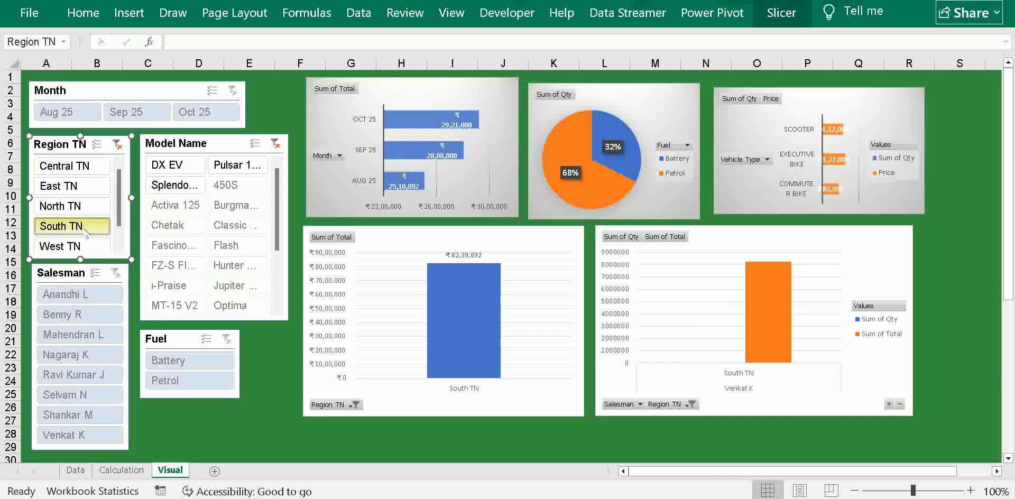
pyautogui.click(67, 167)
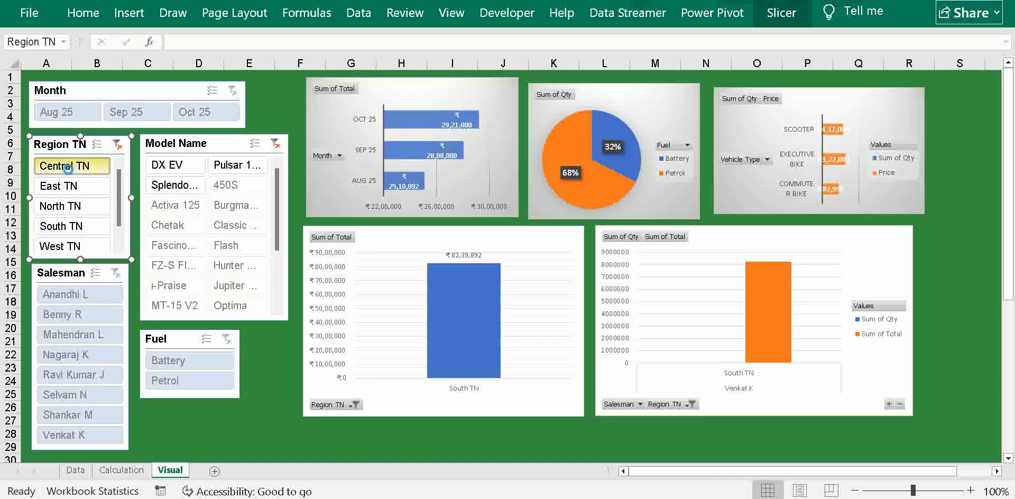
pyautogui.click(53, 114)
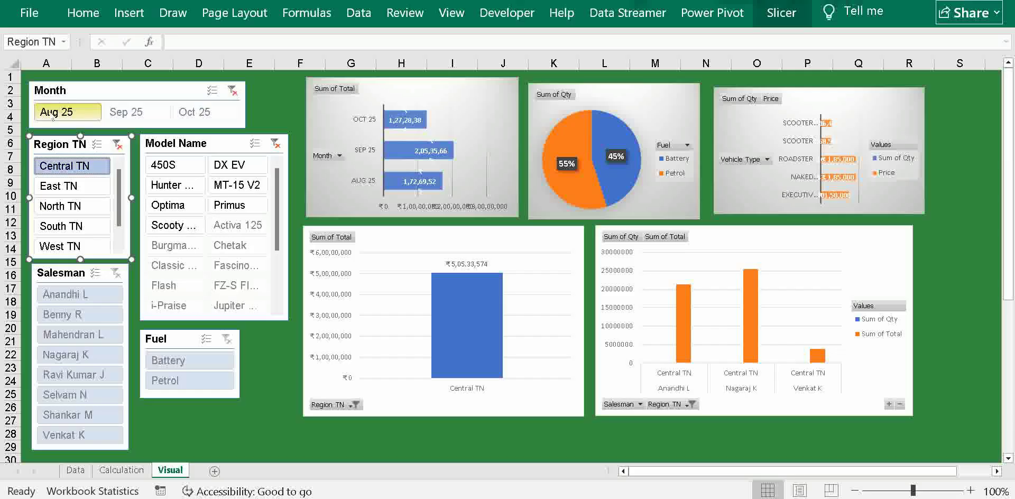
pyautogui.click(127, 113)
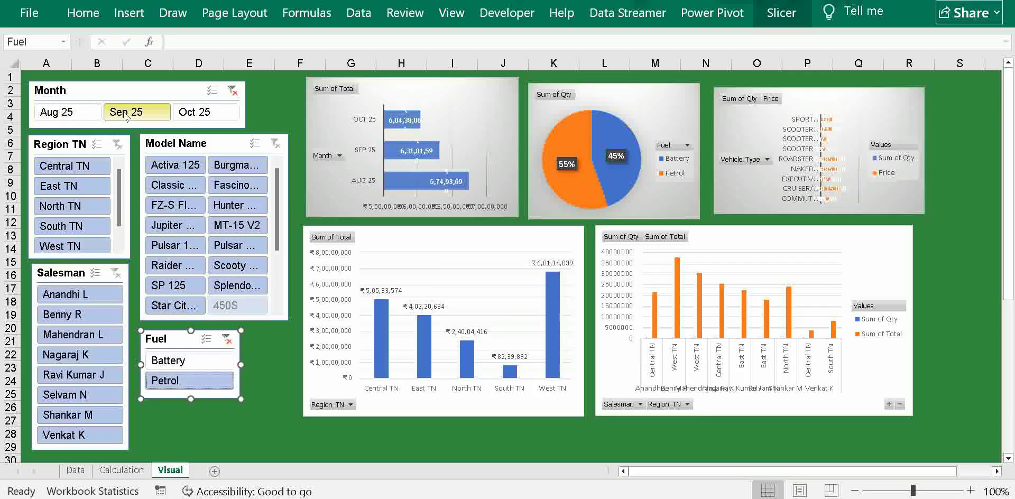